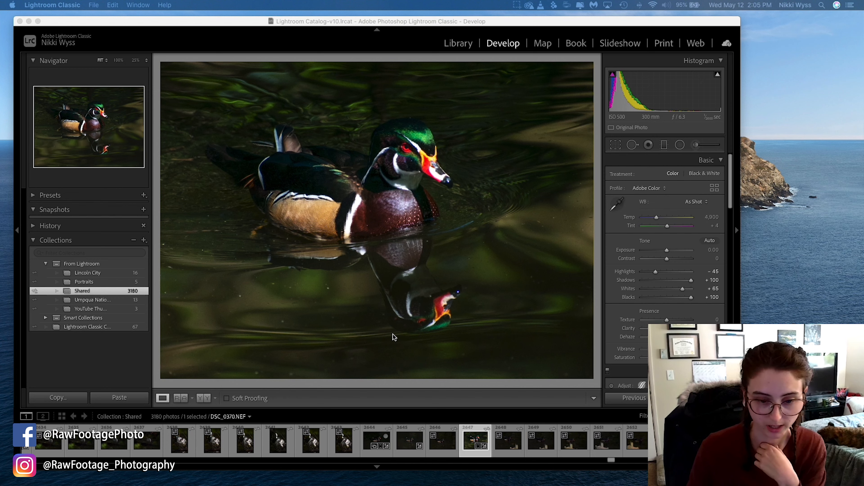
Check the crop of the duck photo DSC_0367.NEF and raise its Shadows and Blacks to +100
{"action": "left_click", "coordinate": [379, 439]}
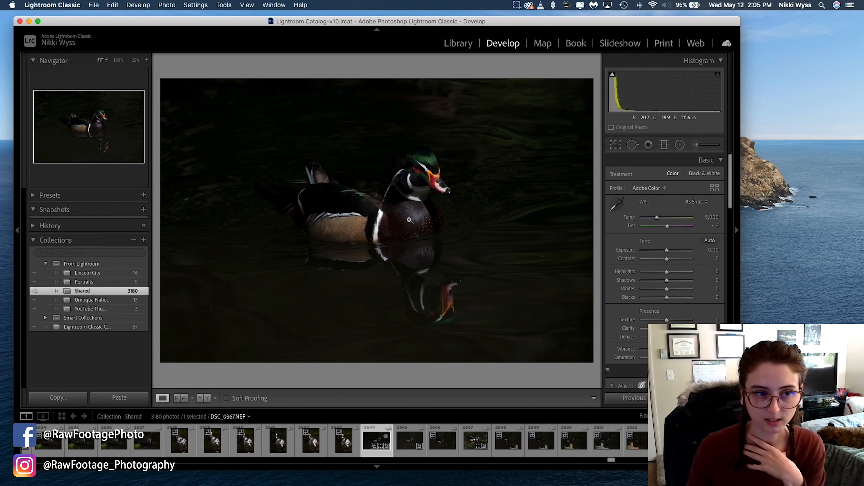
{"action": "left_click", "coordinate": [615, 145]}
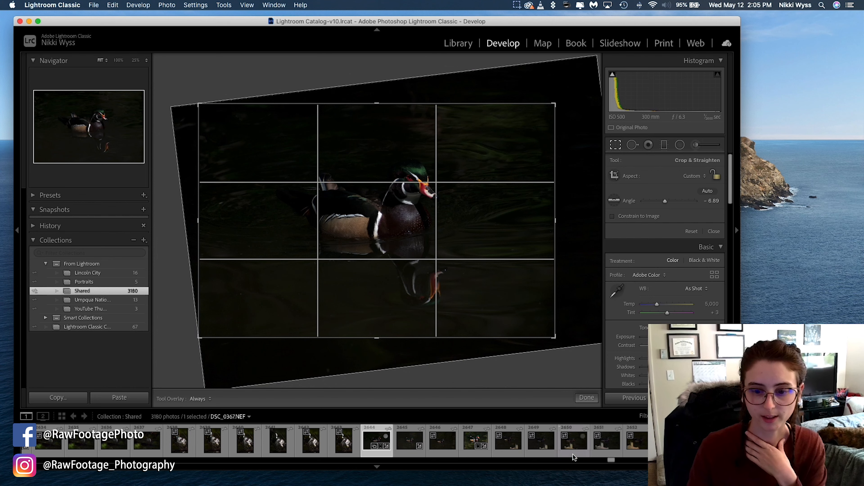
{"action": "left_click", "coordinate": [587, 398]}
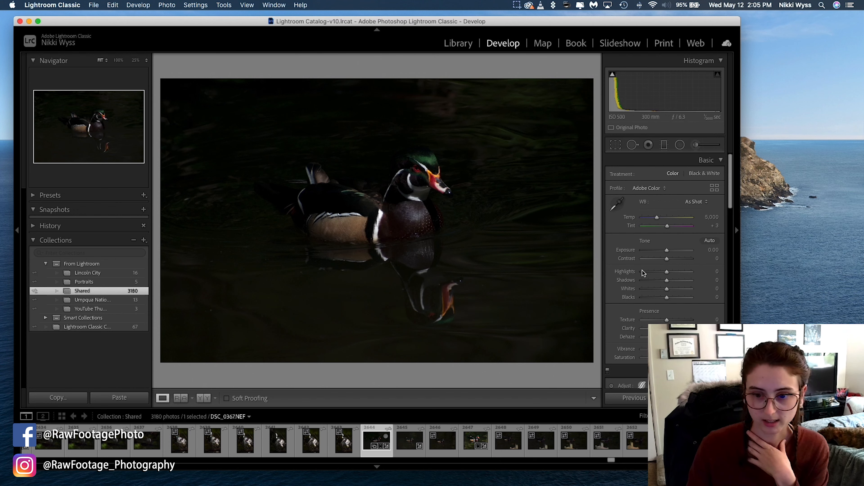
{"action": "left_click_drag", "start_coordinate": [668, 281], "coordinate": [719, 294]}
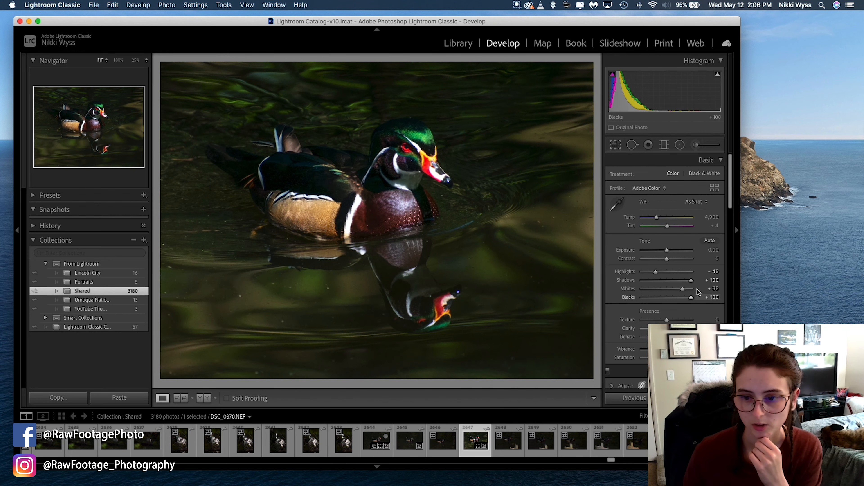
Set Whites to 0 and Highlights to -50 on the duck photo DSC_0370.NEF
{"action": "left_click", "coordinate": [714, 289]}
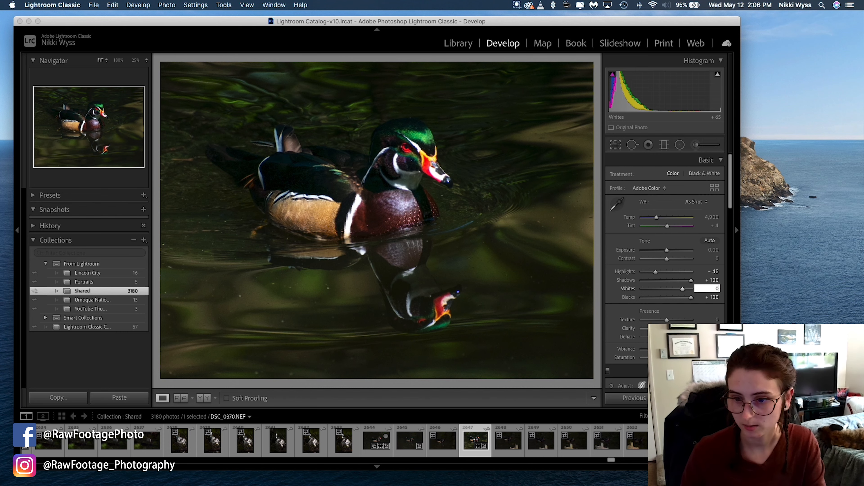
{"action": "type", "text": "0"}
{"action": "key", "text": "Return"}
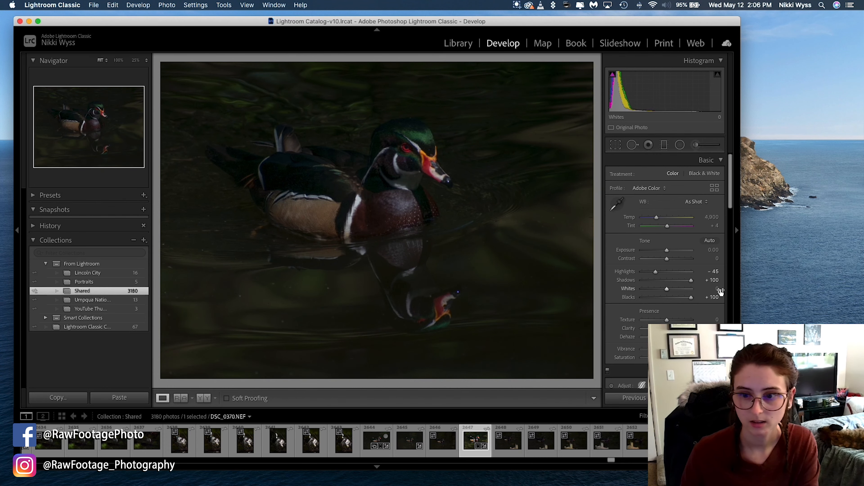
{"action": "left_click", "coordinate": [715, 271]}
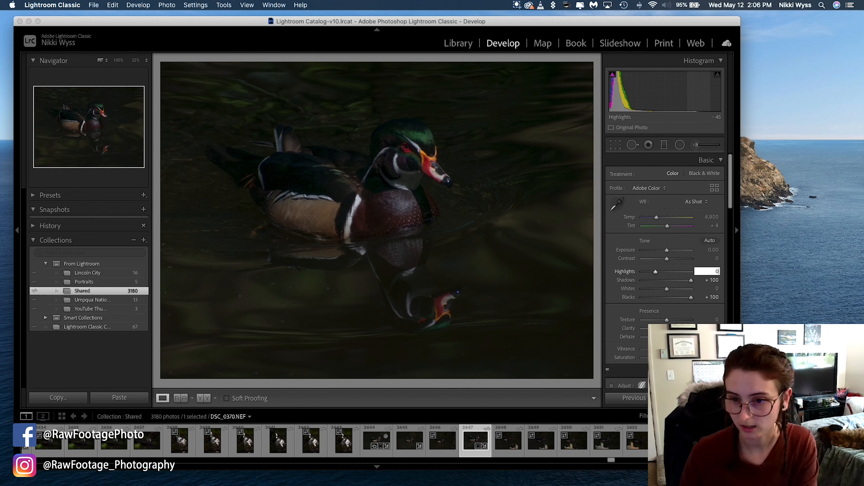
{"action": "key", "text": "Return"}
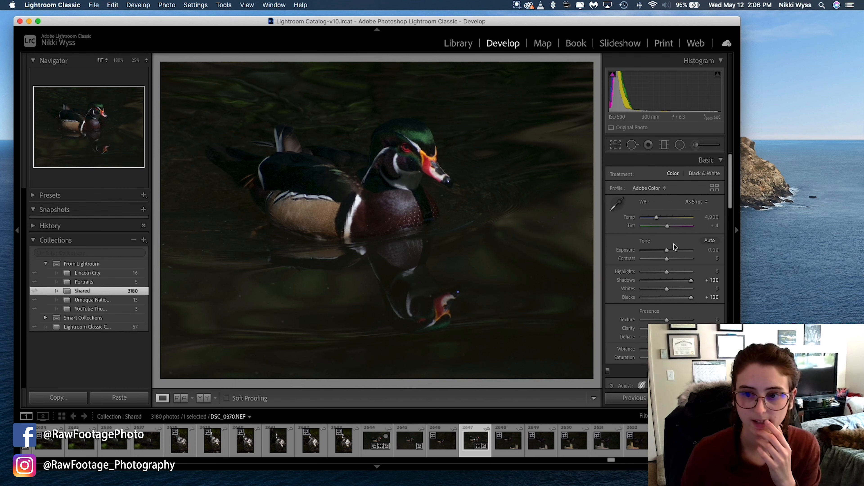
{"action": "mouse_move", "coordinate": [667, 272]}
{"action": "left_mouse_down"}
{"action": "mouse_move", "coordinate": [628, 274]}
{"action": "mouse_move", "coordinate": [667, 276]}
{"action": "mouse_move", "coordinate": [654, 280]}
{"action": "left_mouse_up"}
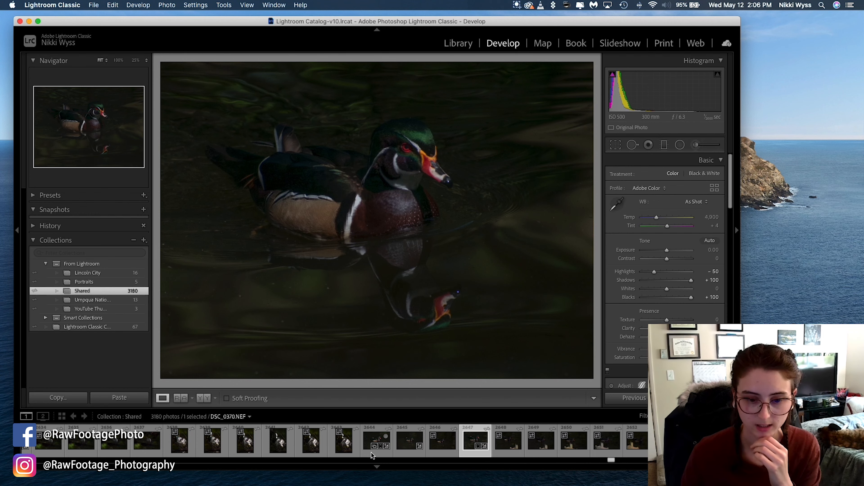
Compare the duck photos DSC_0367.NEF and DSC_0370.NEF by switching between them
{"action": "left_click", "coordinate": [377, 439]}
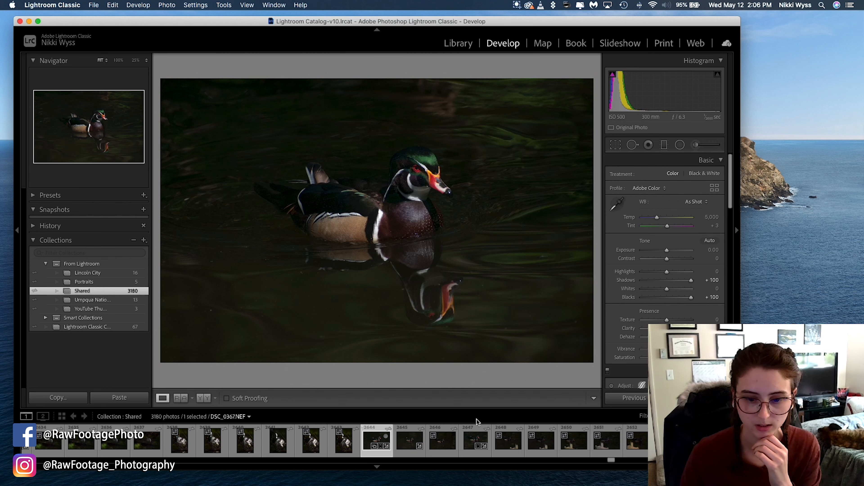
{"action": "left_click", "coordinate": [473, 441]}
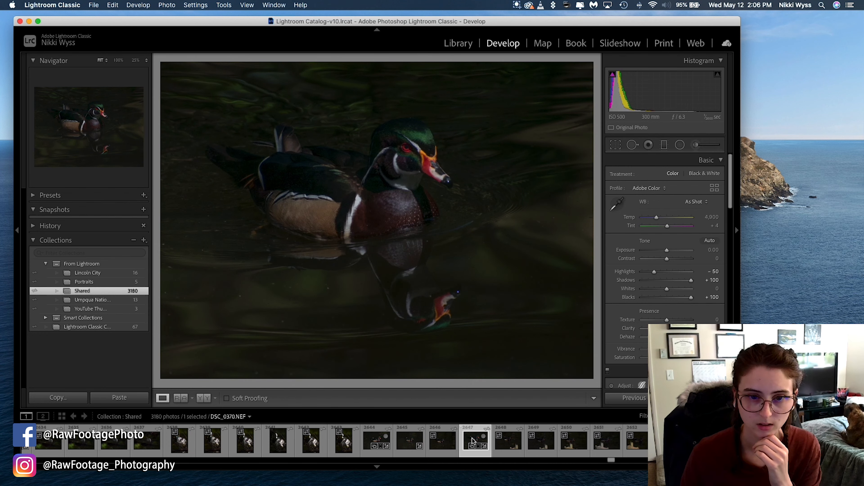
{"action": "left_click", "coordinate": [376, 442]}
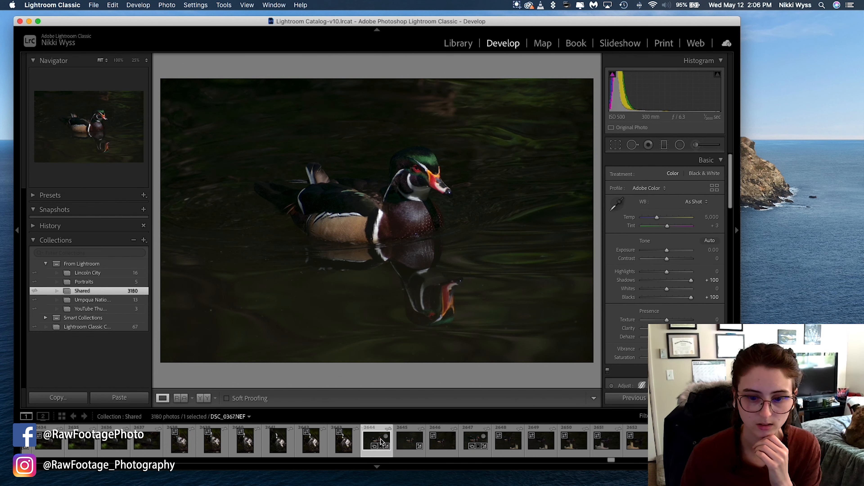
{"action": "left_click", "coordinate": [477, 441]}
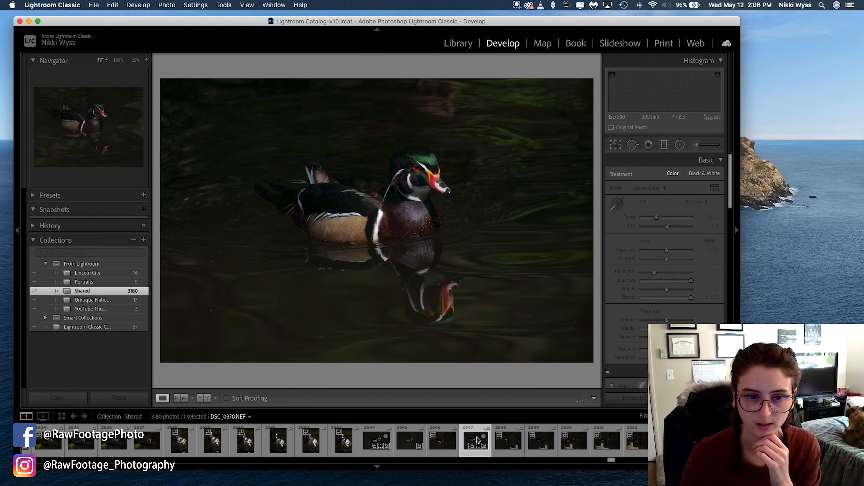
Enlarge the crop of DSC_0370.NEF slightly and reposition the photo so the duck sits further right and lower in the frame
{"action": "left_click", "coordinate": [616, 145]}
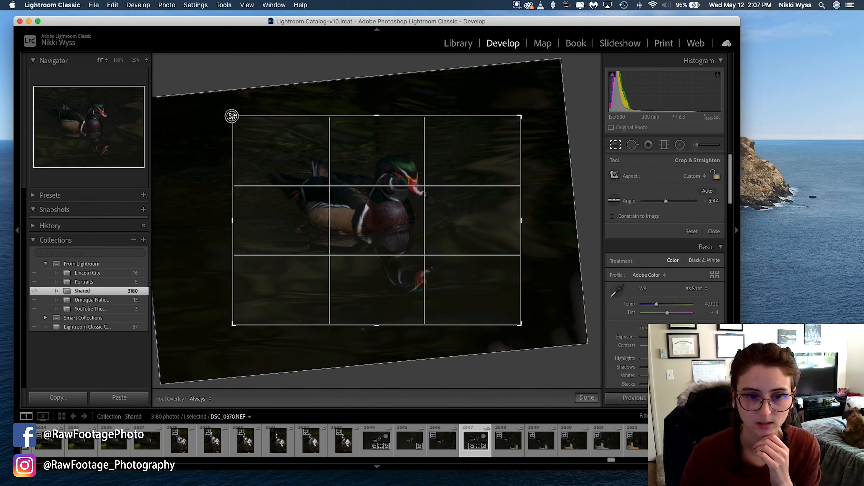
{"action": "left_click_drag", "start_coordinate": [232, 116], "coordinate": [230, 114]}
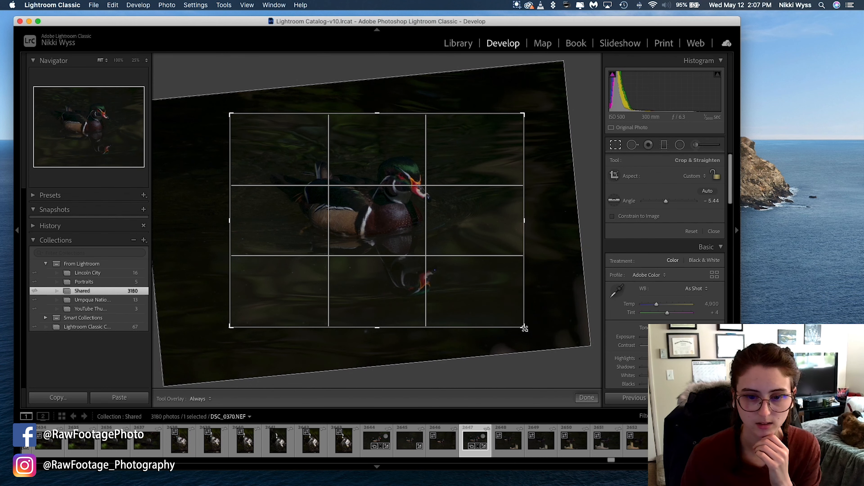
{"action": "left_click_drag", "start_coordinate": [524, 328], "coordinate": [530, 334]}
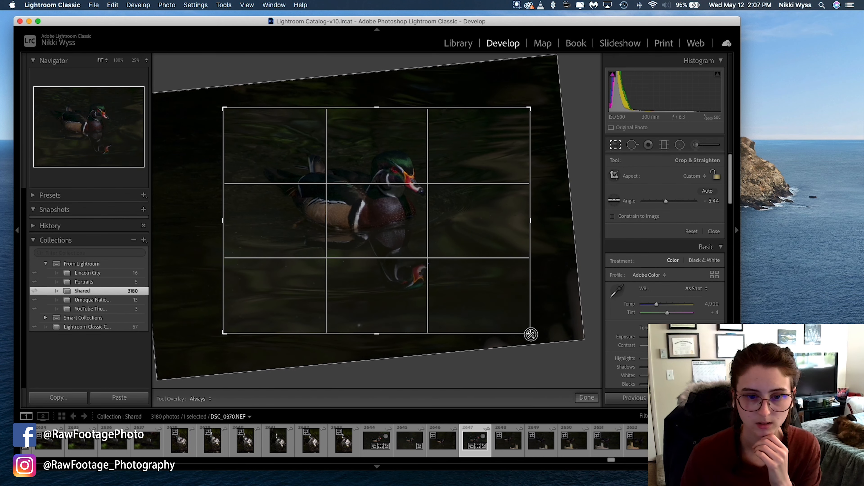
{"action": "left_click_drag", "start_coordinate": [387, 210], "coordinate": [408, 228]}
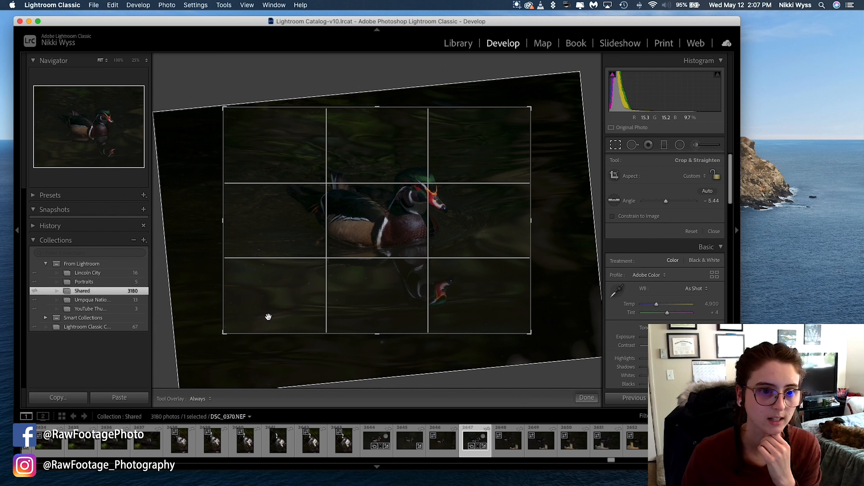
{"action": "left_click_drag", "start_coordinate": [216, 337], "coordinate": [220, 341]}
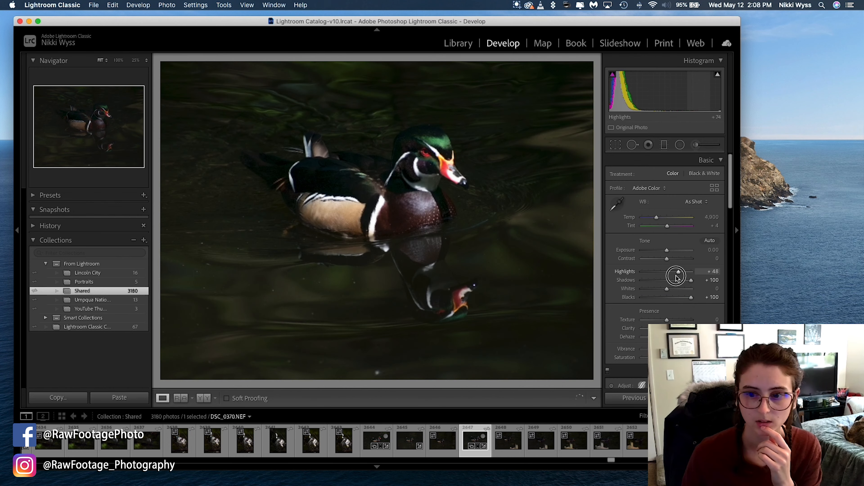
Set Highlights to 0 on DSC_0370.NEF and compare the photo with DSC_0367.NEF
{"action": "left_click_drag", "start_coordinate": [678, 276], "coordinate": [667, 278]}
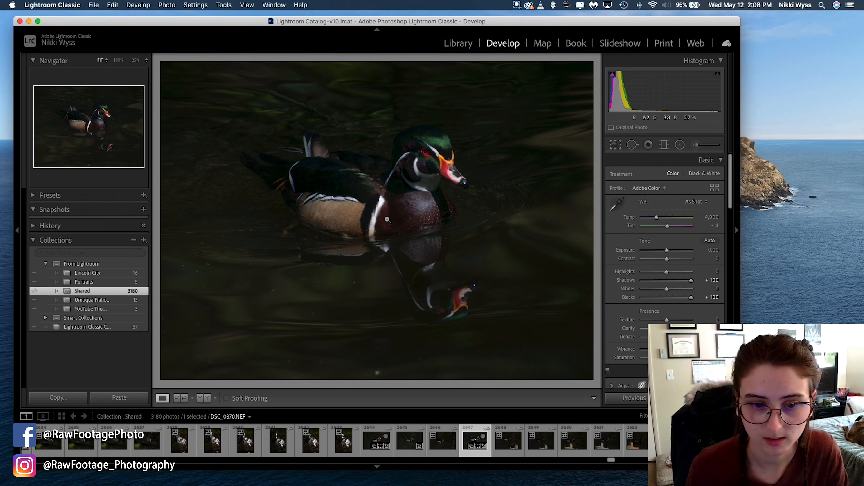
{"action": "key", "text": "backslash"}
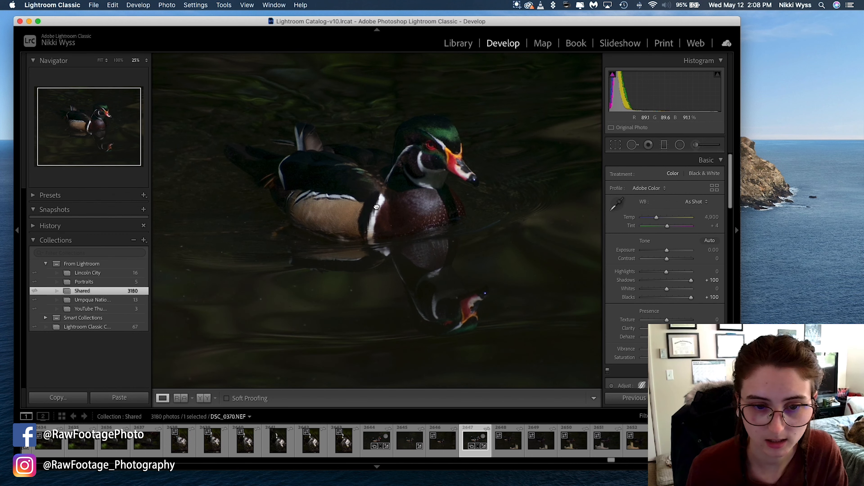
{"action": "key", "text": "backslash"}
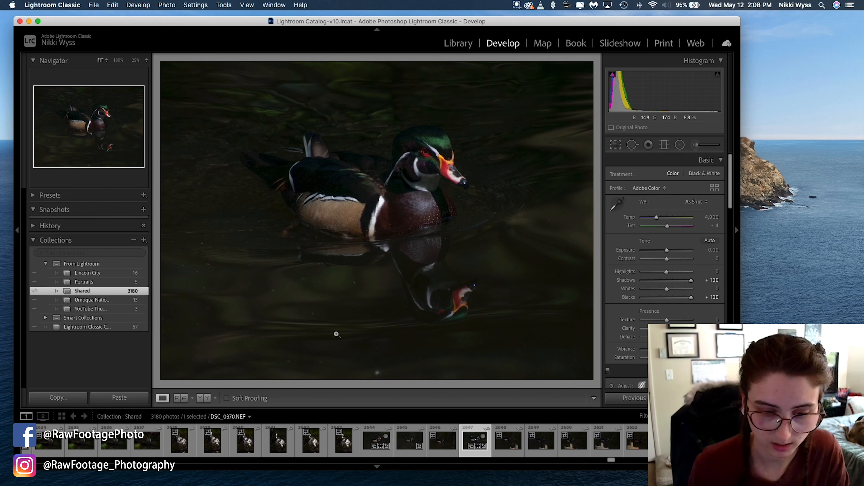
{"action": "left_click", "coordinate": [368, 437]}
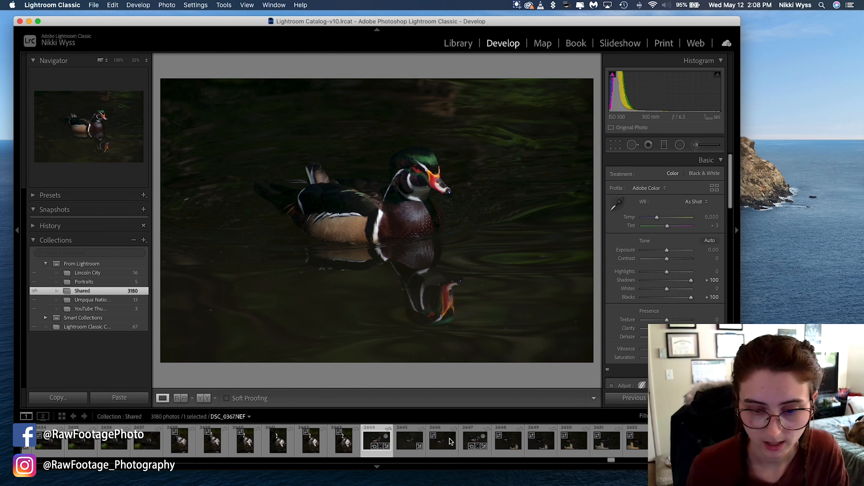
{"action": "left_click", "coordinate": [473, 439]}
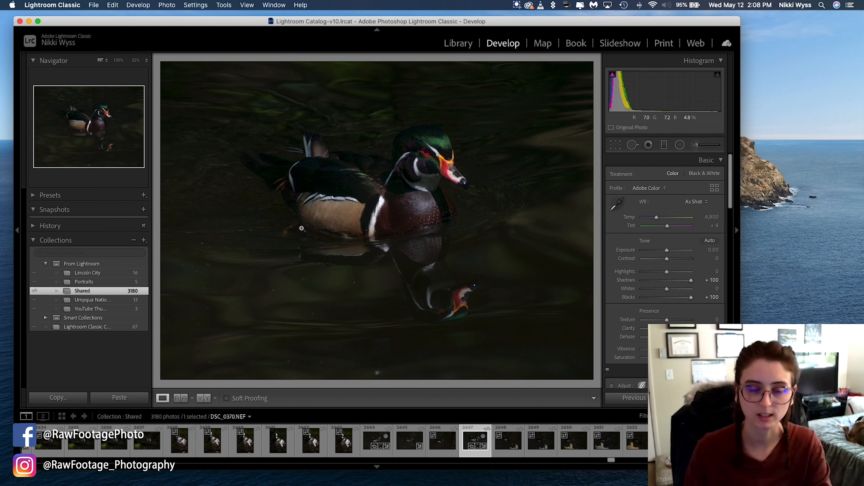
Switch to Luminar 4 and set Highlights to -100 in the Light adjustments of St Louis Mallard Duck.jpg
{"action": "mouse_move", "coordinate": [419, 484]}
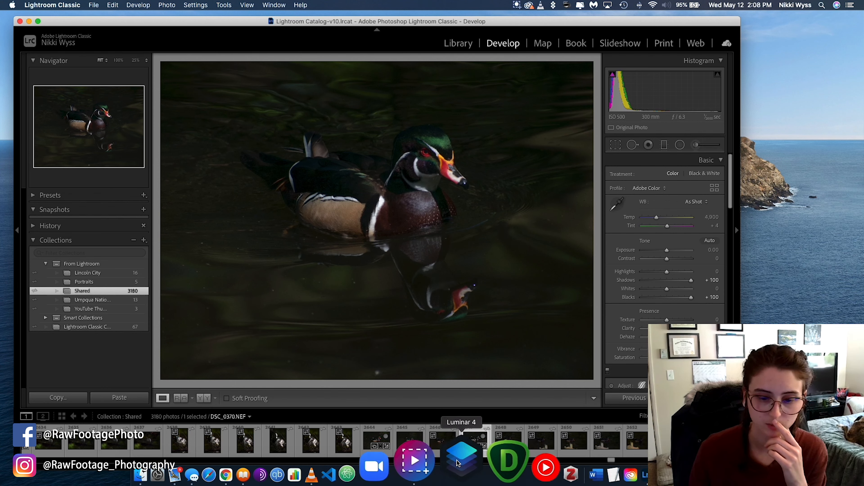
{"action": "left_click", "coordinate": [460, 481]}
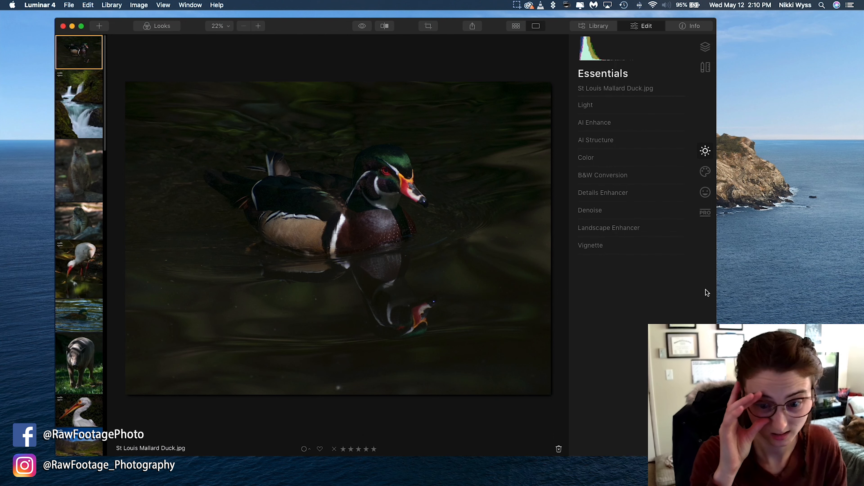
{"action": "left_click", "coordinate": [602, 122]}
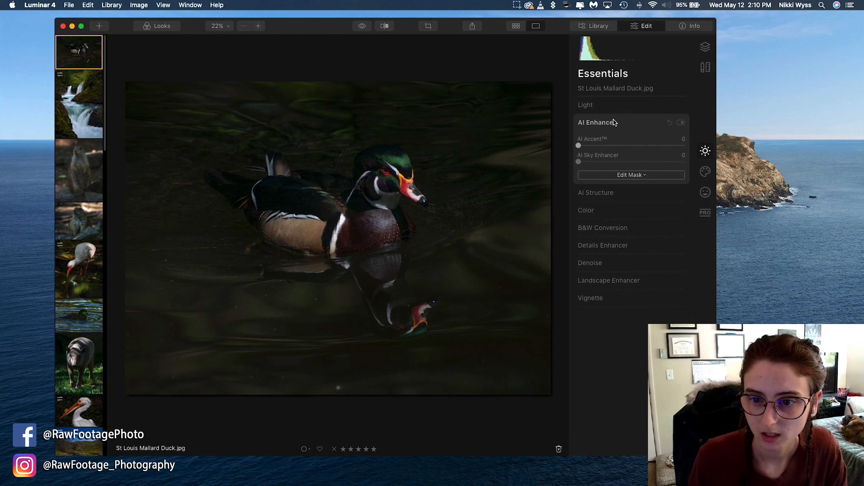
{"action": "left_click", "coordinate": [587, 105]}
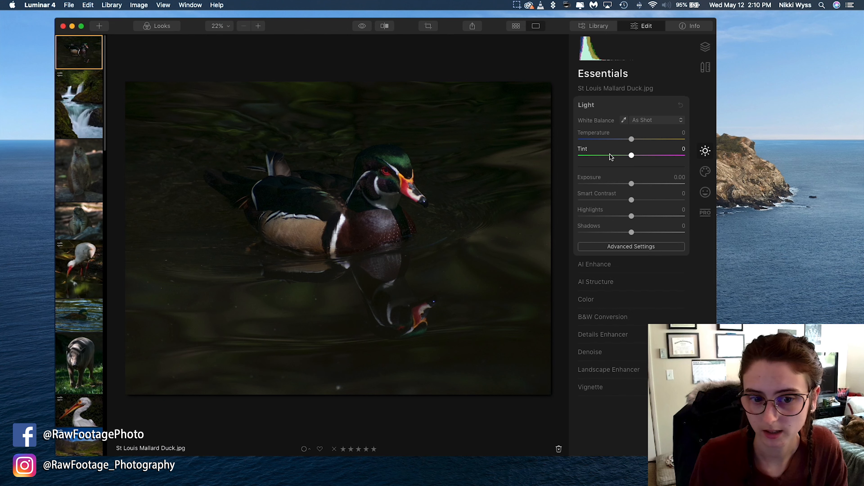
{"action": "left_click", "coordinate": [627, 247]}
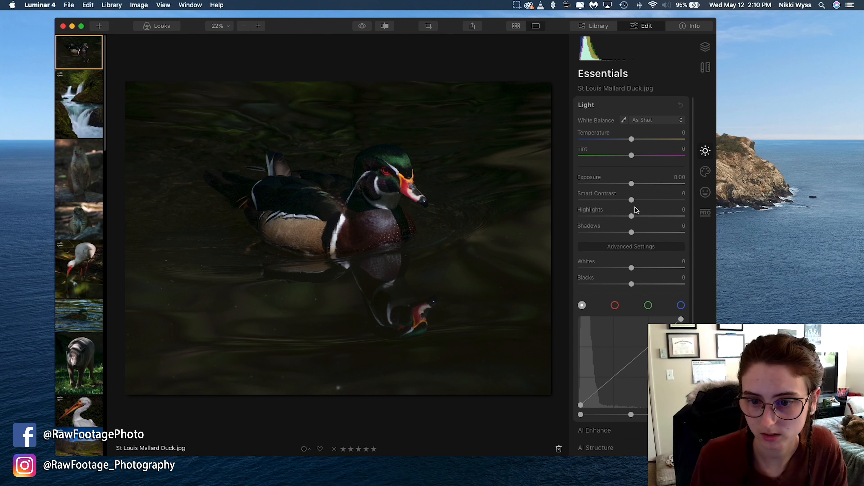
{"action": "left_click_drag", "start_coordinate": [631, 233], "coordinate": [663, 216]}
{"action": "left_click_drag", "start_coordinate": [579, 226], "coordinate": [535, 241]}
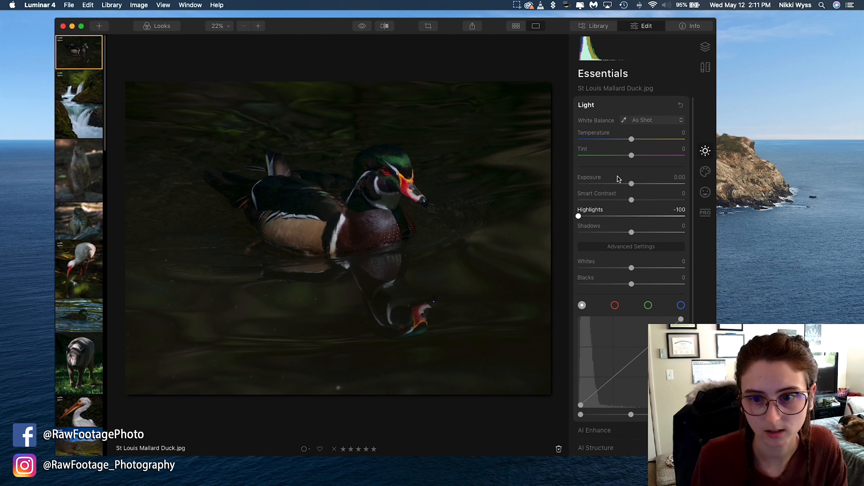
{"action": "left_click", "coordinate": [600, 105]}
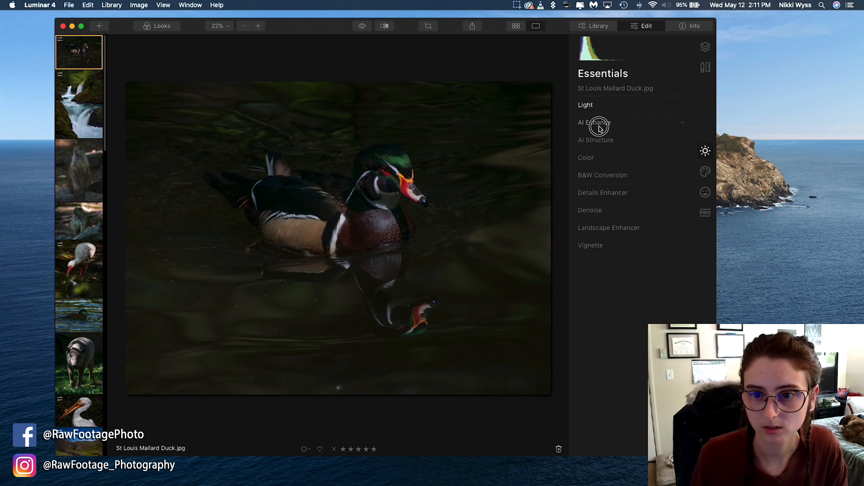
Set AI Accent to 25 in AI Enhance and switch the adjustment off and on to check its effect
{"action": "left_click", "coordinate": [599, 127]}
{"action": "left_click_drag", "start_coordinate": [579, 146], "coordinate": [604, 150]}
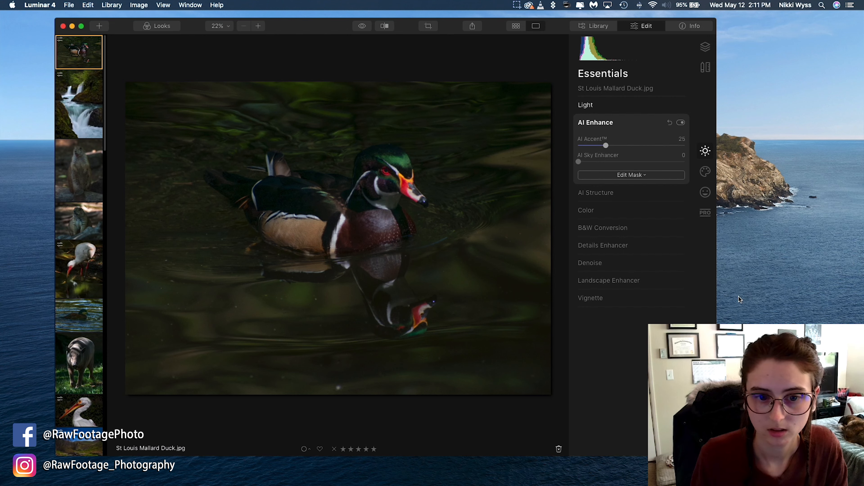
{"action": "left_click", "coordinate": [681, 123]}
{"action": "left_click", "coordinate": [682, 124]}
Compare the duck photo before and after the edits by toggling the original view repeatedly
{"action": "left_click", "coordinate": [367, 27]}
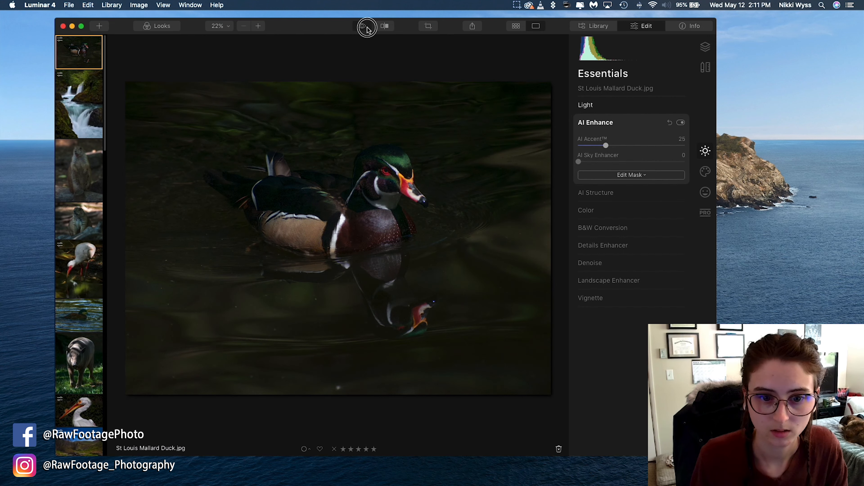
{"action": "left_click", "coordinate": [367, 27]}
{"action": "left_click", "coordinate": [367, 28]}
{"action": "left_click", "coordinate": [367, 27]}
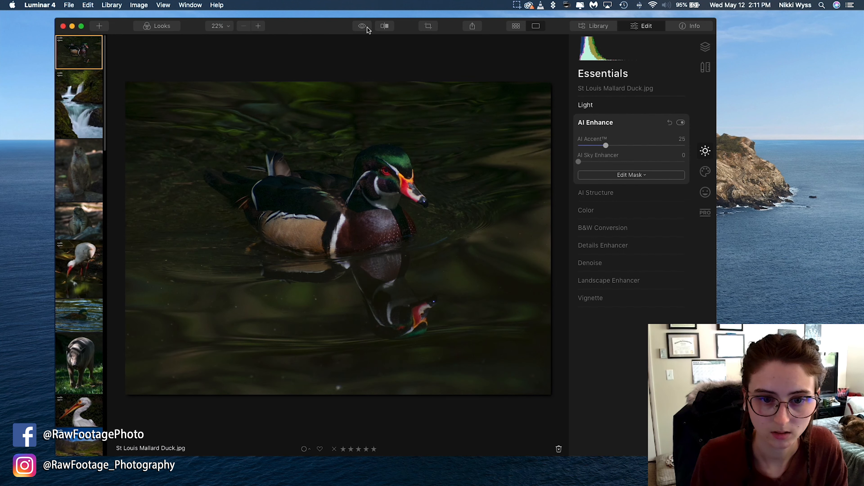
{"action": "left_click", "coordinate": [367, 27]}
{"action": "left_click", "coordinate": [367, 27]}
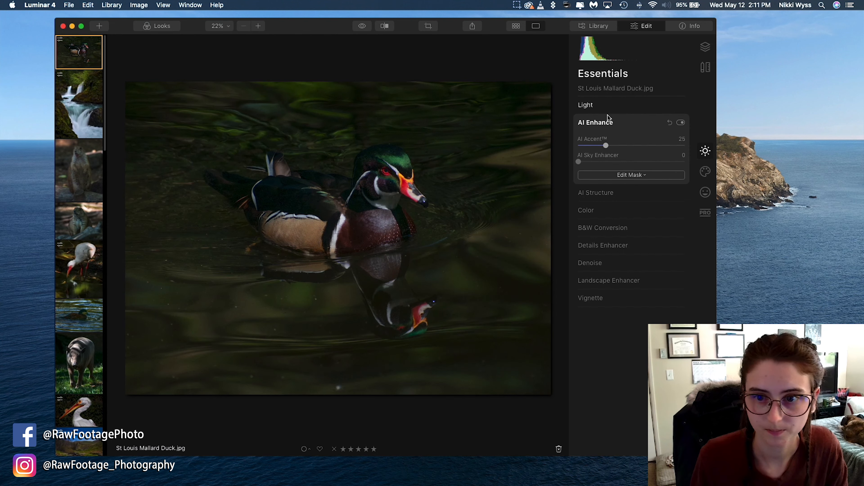
Set Whites to -52 and Highlights to -50 in the Light adjustments of the duck photo
{"action": "left_click", "coordinate": [604, 121]}
{"action": "left_click", "coordinate": [595, 106]}
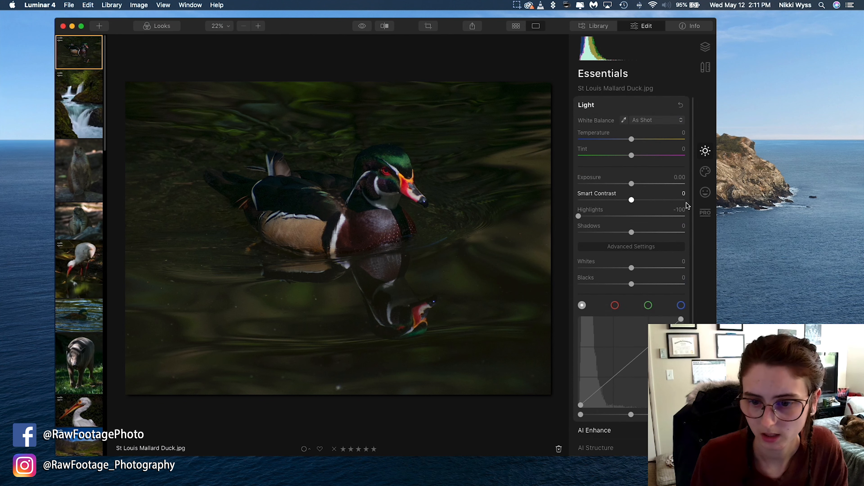
{"action": "left_click_drag", "start_coordinate": [627, 271], "coordinate": [604, 278]}
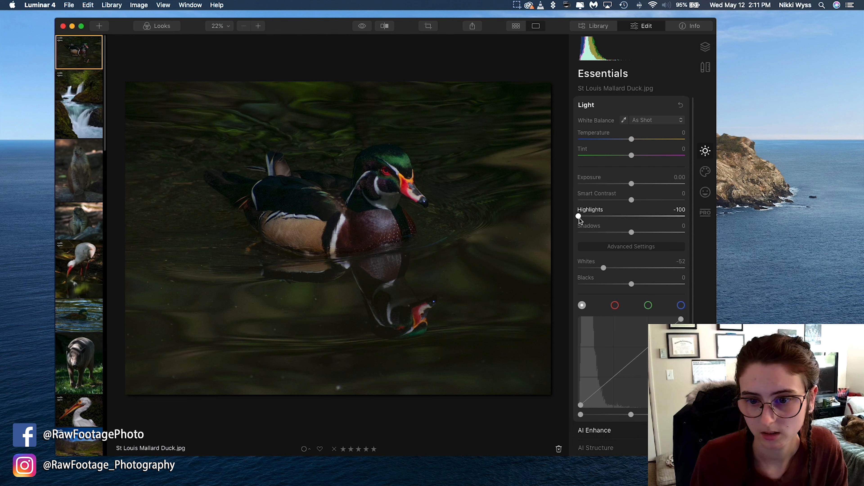
{"action": "left_click_drag", "start_coordinate": [579, 218], "coordinate": [606, 220]}
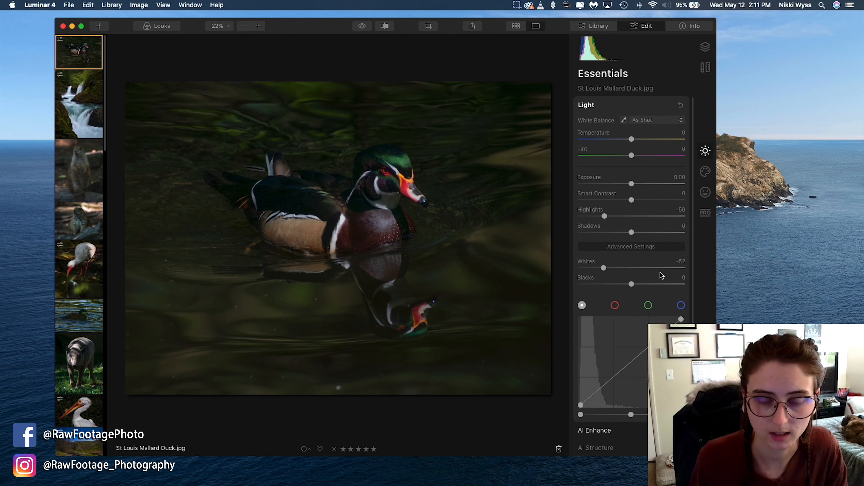
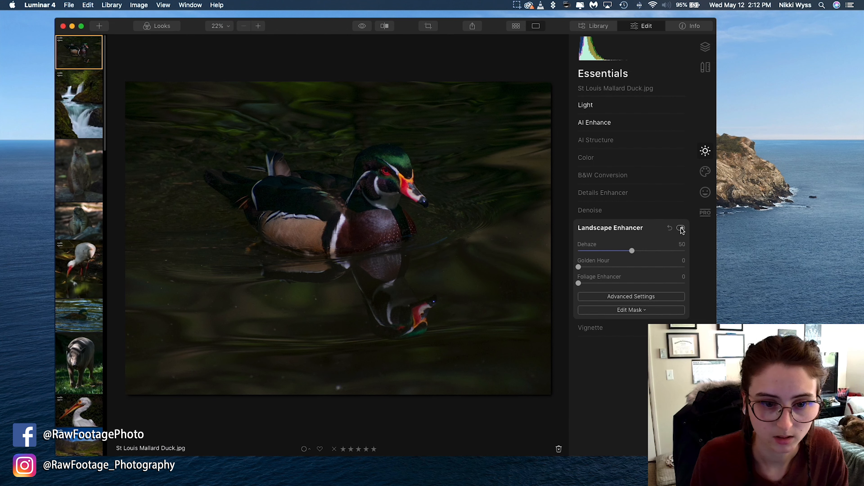
Set Dehaze to 35 in the Landscape Enhancer and switch the adjustment off and on to check its effect
{"action": "left_click", "coordinate": [681, 228]}
{"action": "left_click", "coordinate": [681, 229]}
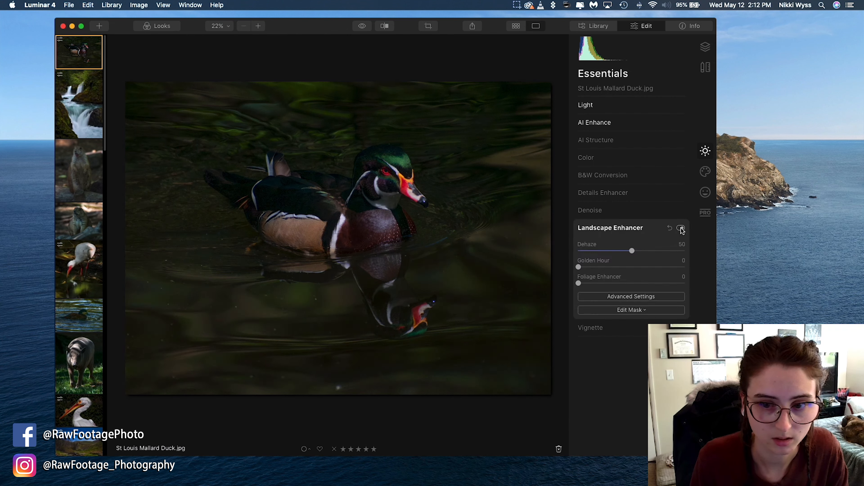
{"action": "left_click_drag", "start_coordinate": [632, 252], "coordinate": [618, 253]}
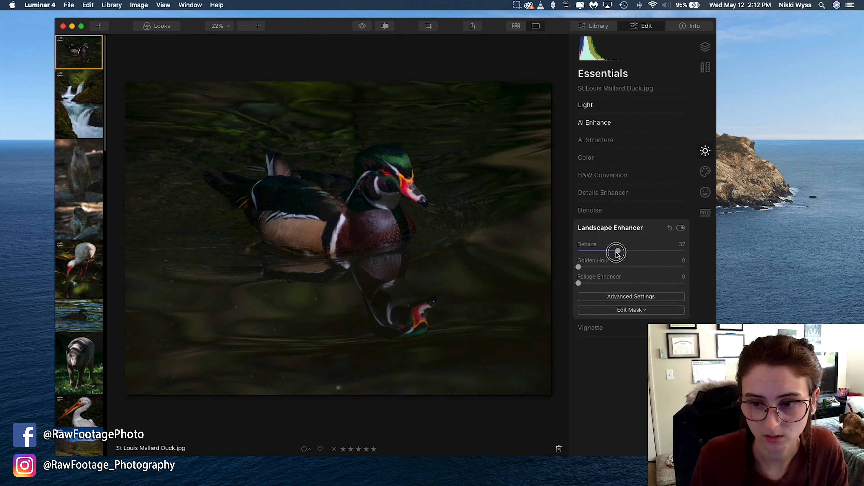
{"action": "left_click", "coordinate": [681, 229]}
{"action": "left_click", "coordinate": [681, 229]}
{"action": "left_click", "coordinate": [681, 229]}
{"action": "left_click", "coordinate": [681, 229]}
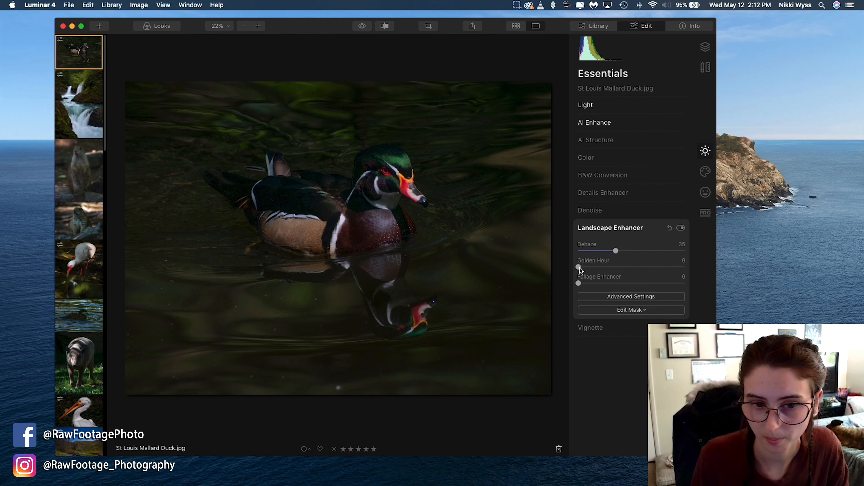
Raise Golden Hour to 50 and compare the photo with and without the Landscape Enhancer
{"action": "left_click_drag", "start_coordinate": [579, 268], "coordinate": [638, 289]}
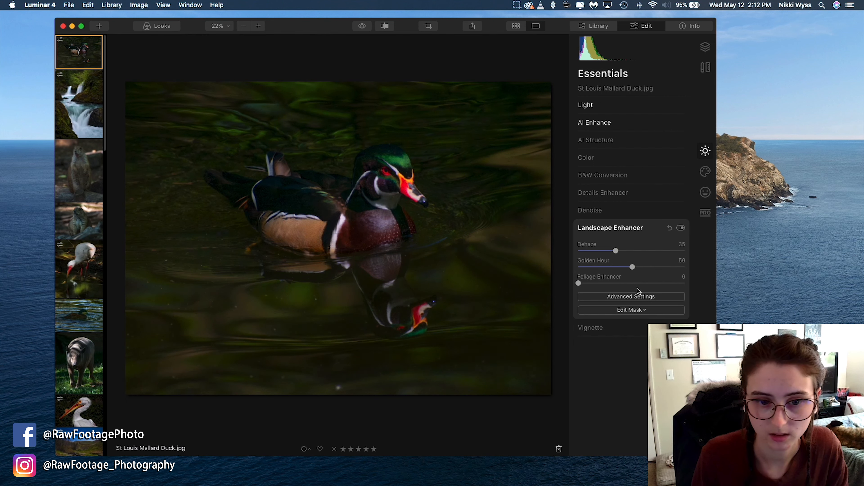
{"action": "left_click", "coordinate": [681, 228]}
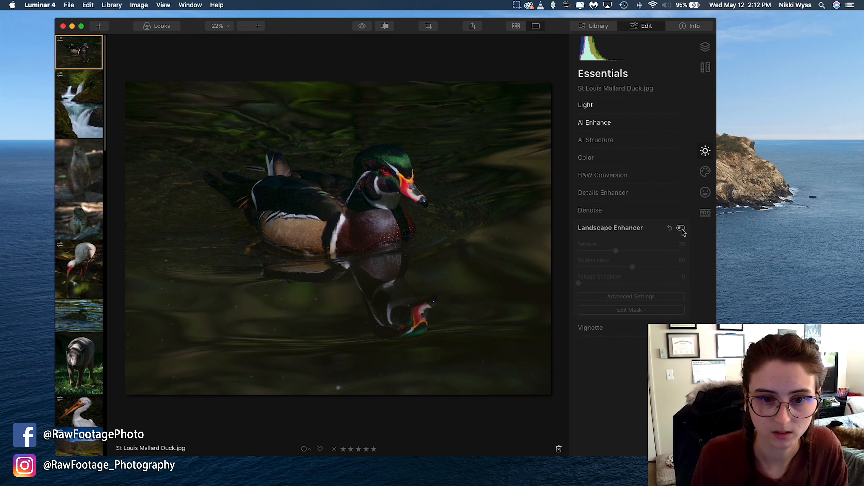
{"action": "left_click", "coordinate": [681, 228]}
{"action": "left_click", "coordinate": [682, 228]}
{"action": "left_click", "coordinate": [682, 229]}
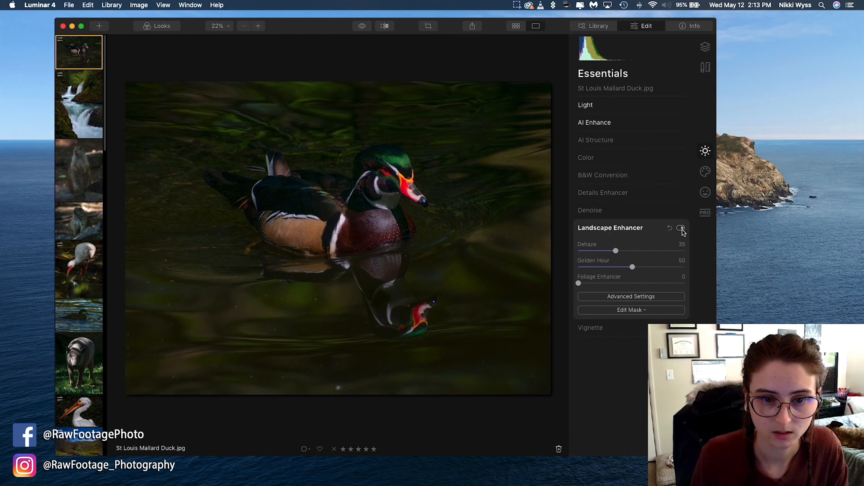
{"action": "left_click", "coordinate": [682, 228]}
{"action": "left_click", "coordinate": [682, 229]}
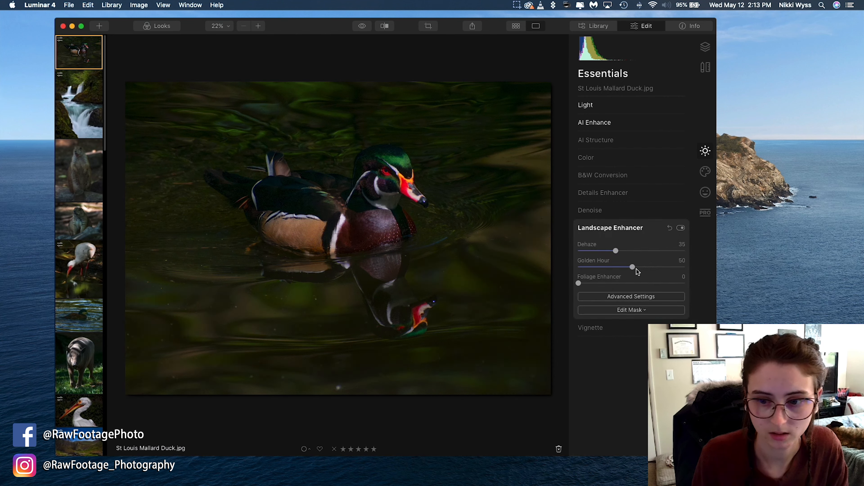
Reduce Golden Hour to 25 and check the photo with the Landscape Enhancer off and on
{"action": "left_click_drag", "start_coordinate": [633, 268], "coordinate": [603, 274]}
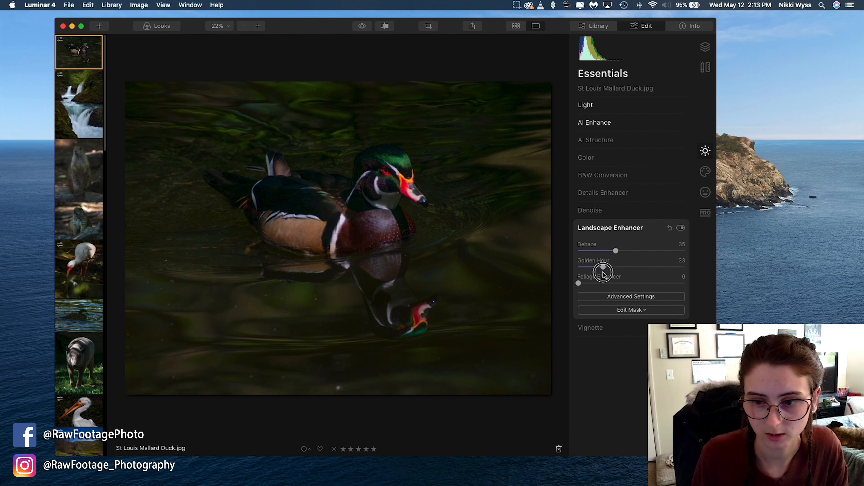
{"action": "left_click", "coordinate": [682, 228]}
{"action": "left_click", "coordinate": [681, 228]}
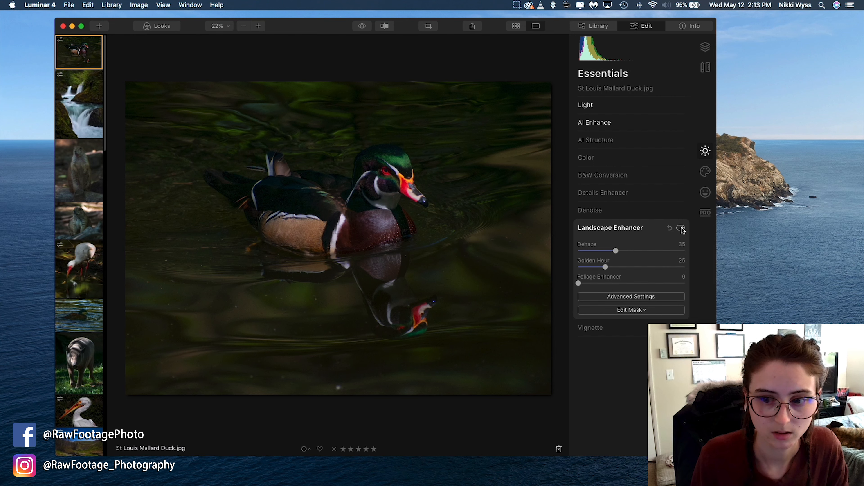
{"action": "left_click", "coordinate": [681, 228]}
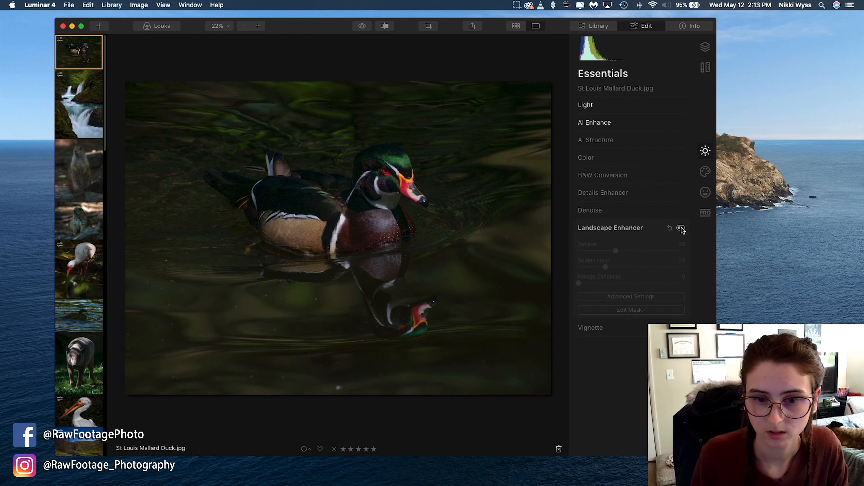
{"action": "left_click", "coordinate": [682, 228]}
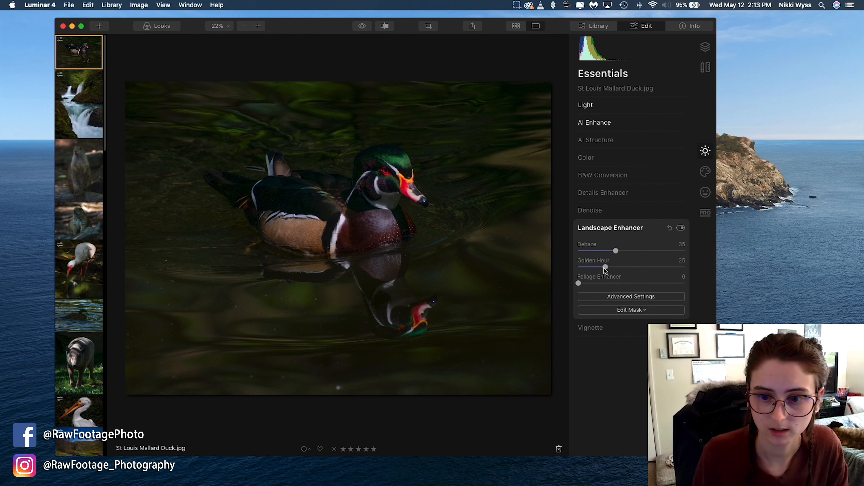
Set Golden Hour to 0 and paint a brush mask for the Landscape Enhancer over the water around the duck
{"action": "left_click_drag", "start_coordinate": [606, 268], "coordinate": [556, 271]}
{"action": "left_click", "coordinate": [635, 310]}
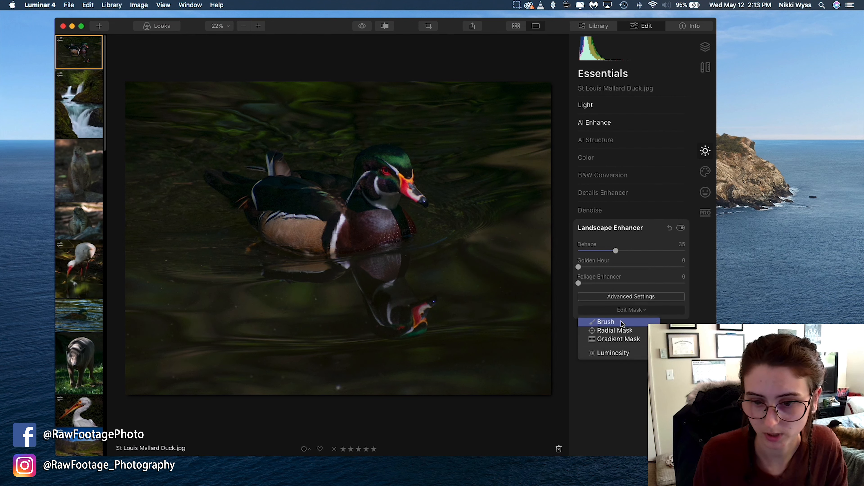
{"action": "left_click", "coordinate": [607, 323]}
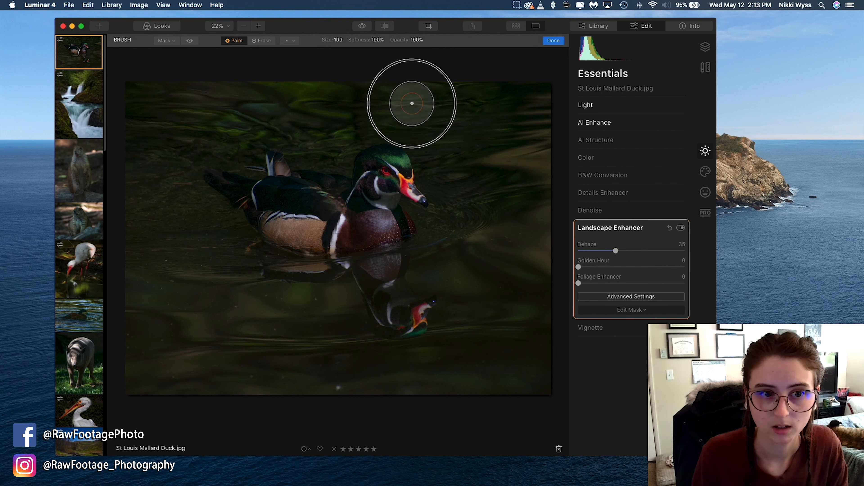
{"action": "mouse_move", "coordinate": [411, 103]}
{"action": "left_mouse_down"}
{"action": "mouse_move", "coordinate": [143, 98]}
{"action": "mouse_move", "coordinate": [236, 89]}
{"action": "mouse_move", "coordinate": [144, 98]}
{"action": "mouse_move", "coordinate": [130, 189]}
{"action": "mouse_move", "coordinate": [158, 135]}
{"action": "mouse_move", "coordinate": [230, 136]}
{"action": "mouse_move", "coordinate": [288, 117]}
{"action": "mouse_move", "coordinate": [315, 128]}
{"action": "mouse_move", "coordinate": [323, 143]}
{"action": "mouse_move", "coordinate": [355, 114]}
{"action": "mouse_move", "coordinate": [517, 117]}
{"action": "mouse_move", "coordinate": [469, 109]}
{"action": "mouse_move", "coordinate": [545, 103]}
{"action": "mouse_move", "coordinate": [432, 100]}
{"action": "mouse_move", "coordinate": [476, 99]}
{"action": "mouse_move", "coordinate": [458, 129]}
{"action": "mouse_move", "coordinate": [466, 202]}
{"action": "mouse_move", "coordinate": [439, 148]}
{"action": "mouse_move", "coordinate": [514, 245]}
{"action": "mouse_move", "coordinate": [507, 125]}
{"action": "mouse_move", "coordinate": [531, 291]}
{"action": "mouse_move", "coordinate": [540, 168]}
{"action": "mouse_move", "coordinate": [494, 238]}
{"action": "mouse_move", "coordinate": [466, 255]}
{"action": "mouse_move", "coordinate": [442, 234]}
{"action": "mouse_move", "coordinate": [483, 326]}
{"action": "mouse_move", "coordinate": [463, 358]}
{"action": "mouse_move", "coordinate": [486, 305]}
{"action": "mouse_move", "coordinate": [500, 319]}
{"action": "mouse_move", "coordinate": [495, 391]}
{"action": "mouse_move", "coordinate": [547, 364]}
{"action": "mouse_move", "coordinate": [497, 357]}
{"action": "mouse_move", "coordinate": [356, 383]}
{"action": "mouse_move", "coordinate": [170, 351]}
{"action": "mouse_move", "coordinate": [142, 195]}
{"action": "mouse_move", "coordinate": [147, 387]}
{"action": "mouse_move", "coordinate": [216, 385]}
{"action": "mouse_move", "coordinate": [193, 325]}
{"action": "mouse_move", "coordinate": [322, 305]}
{"action": "mouse_move", "coordinate": [216, 299]}
{"action": "mouse_move", "coordinate": [328, 314]}
{"action": "mouse_move", "coordinate": [333, 339]}
{"action": "mouse_move", "coordinate": [407, 369]}
{"action": "mouse_move", "coordinate": [458, 353]}
{"action": "mouse_move", "coordinate": [436, 373]}
{"action": "mouse_move", "coordinate": [293, 356]}
{"action": "mouse_move", "coordinate": [264, 340]}
{"action": "mouse_move", "coordinate": [191, 202]}
{"action": "mouse_move", "coordinate": [185, 222]}
{"action": "mouse_move", "coordinate": [202, 247]}
{"action": "mouse_move", "coordinate": [224, 251]}
{"action": "mouse_move", "coordinate": [236, 276]}
{"action": "mouse_move", "coordinate": [305, 318]}
{"action": "mouse_move", "coordinate": [301, 332]}
{"action": "mouse_move", "coordinate": [170, 177]}
{"action": "mouse_move", "coordinate": [176, 152]}
{"action": "mouse_move", "coordinate": [120, 140]}
{"action": "mouse_move", "coordinate": [133, 88]}
{"action": "mouse_move", "coordinate": [419, 80]}
{"action": "mouse_move", "coordinate": [544, 149]}
{"action": "mouse_move", "coordinate": [513, 146]}
{"action": "mouse_move", "coordinate": [513, 257]}
{"action": "mouse_move", "coordinate": [498, 214]}
{"action": "mouse_move", "coordinate": [454, 234]}
{"action": "mouse_move", "coordinate": [536, 328]}
{"action": "mouse_move", "coordinate": [486, 142]}
{"action": "mouse_move", "coordinate": [437, 110]}
{"action": "mouse_move", "coordinate": [213, 123]}
{"action": "mouse_move", "coordinate": [294, 121]}
{"action": "mouse_move", "coordinate": [368, 106]}
{"action": "mouse_move", "coordinate": [496, 151]}
{"action": "mouse_move", "coordinate": [505, 363]}
{"action": "mouse_move", "coordinate": [447, 400]}
{"action": "mouse_move", "coordinate": [173, 367]}
{"action": "mouse_move", "coordinate": [135, 376]}
{"action": "mouse_move", "coordinate": [138, 363]}
{"action": "mouse_move", "coordinate": [129, 389]}
{"action": "mouse_move", "coordinate": [327, 412]}
{"action": "left_mouse_up"}
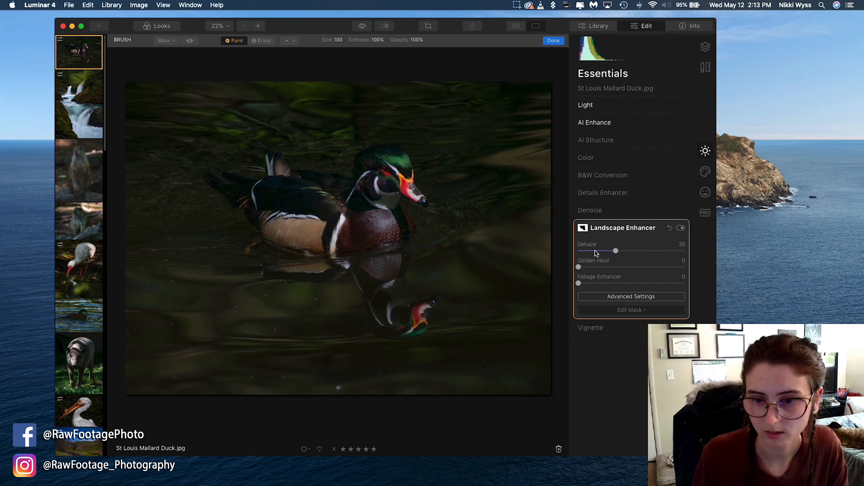
Set Golden Hour to 100 for the masked area and try the Foliage Enhancer with its advanced settings shown
{"action": "left_click_drag", "start_coordinate": [579, 269], "coordinate": [616, 270]}
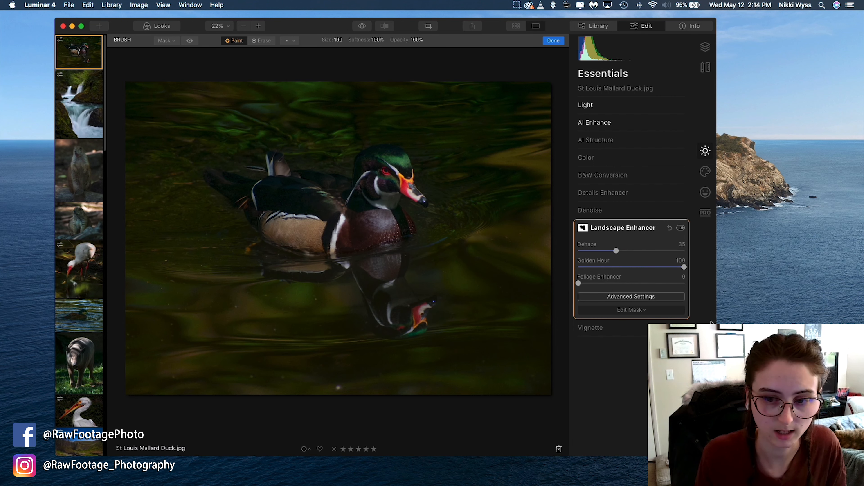
{"action": "left_click", "coordinate": [633, 297]}
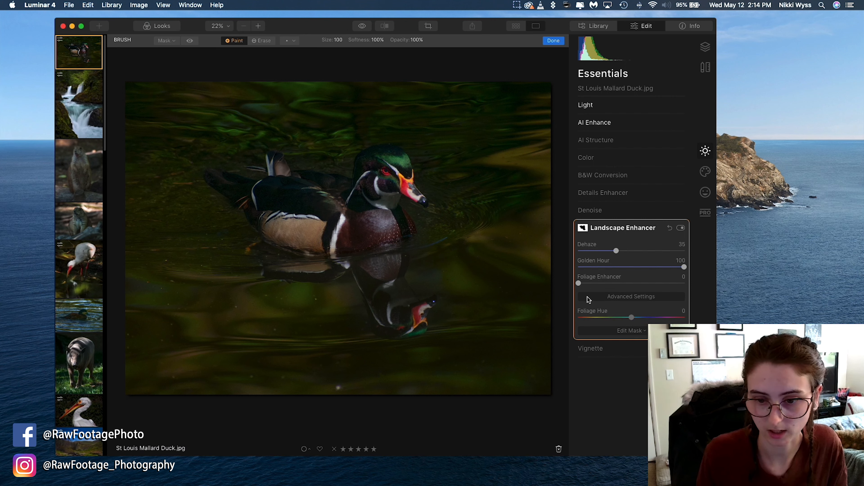
{"action": "left_click_drag", "start_coordinate": [579, 284], "coordinate": [547, 291]}
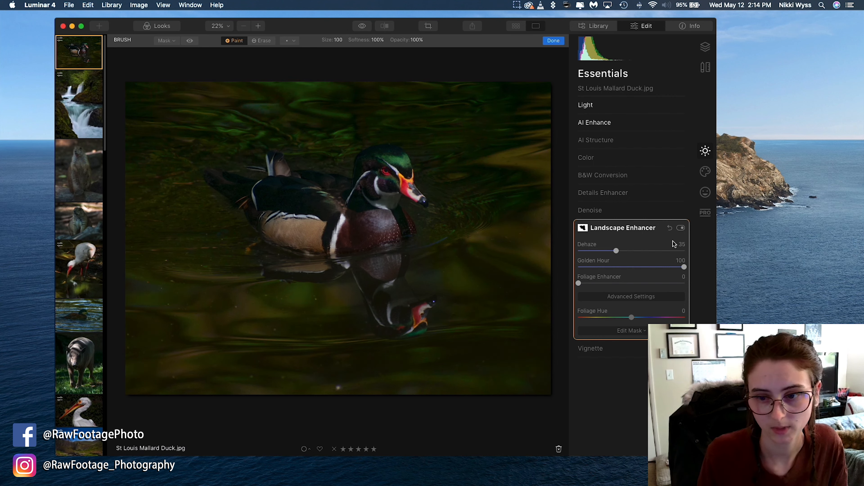
Lower Golden Hour to 75, compare the masked effect off and on, and finish the mask editing
{"action": "left_click_drag", "start_coordinate": [682, 268], "coordinate": [656, 275]}
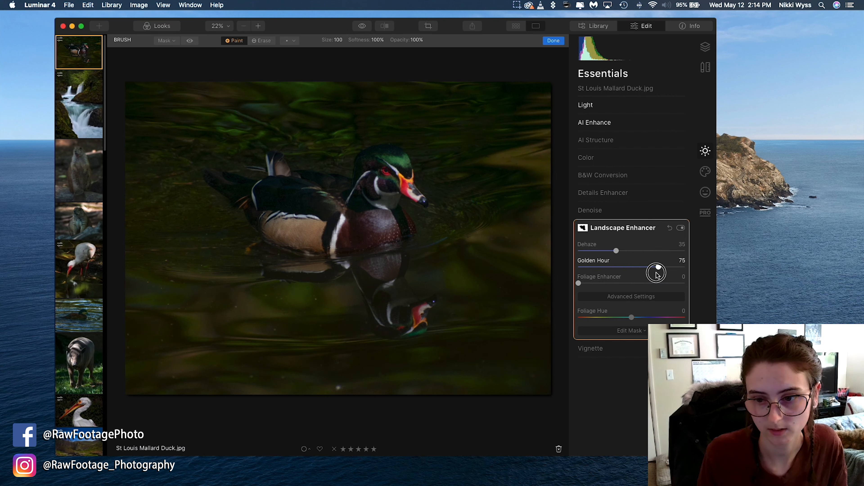
{"action": "left_click", "coordinate": [681, 228]}
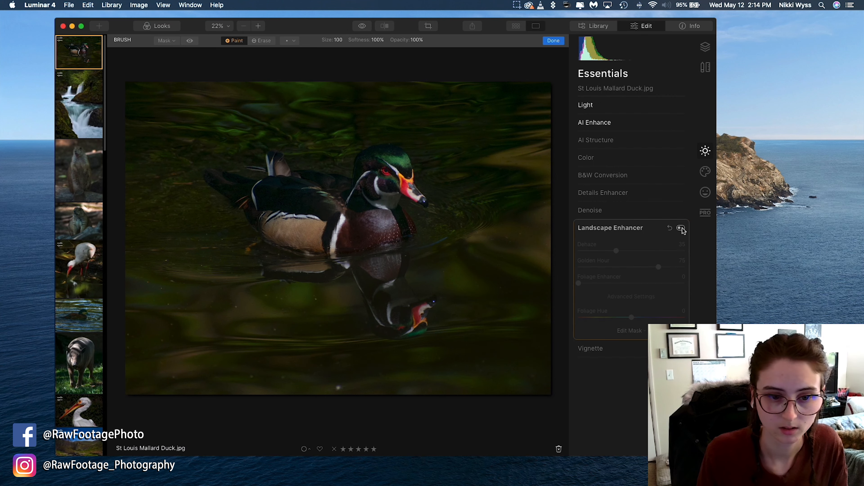
{"action": "left_click", "coordinate": [681, 228]}
{"action": "left_click", "coordinate": [682, 228]}
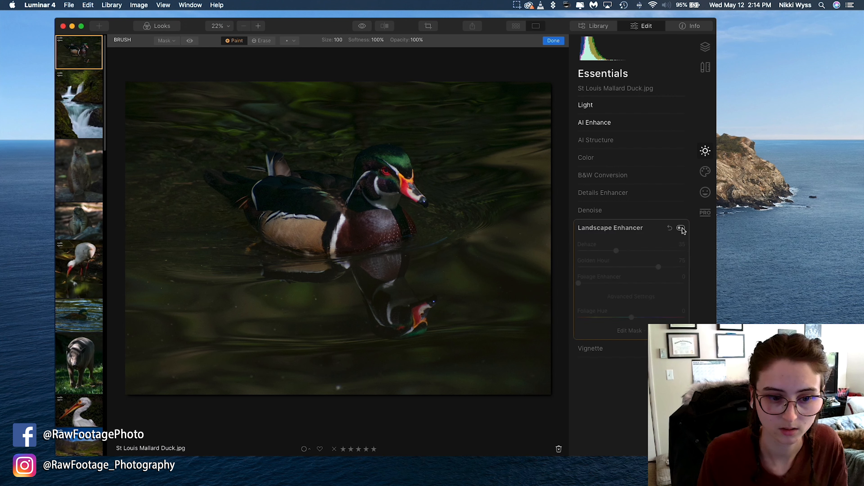
{"action": "left_click", "coordinate": [681, 228]}
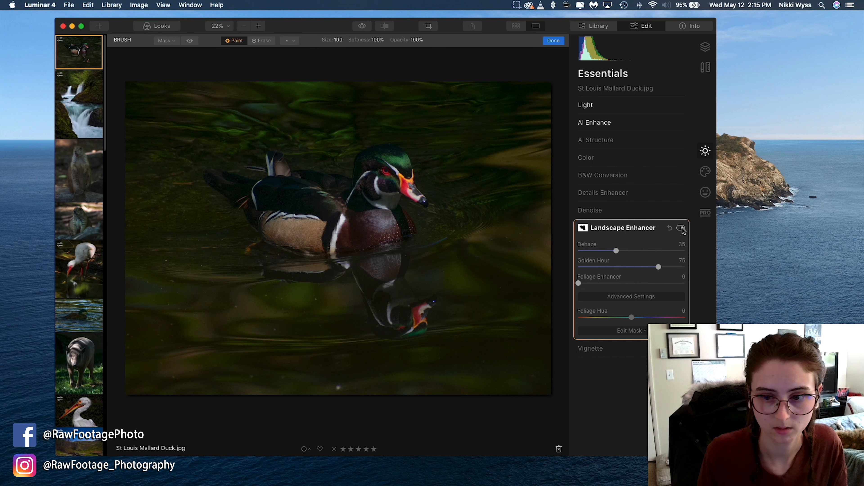
{"action": "left_click", "coordinate": [618, 229]}
{"action": "left_click", "coordinate": [618, 228]}
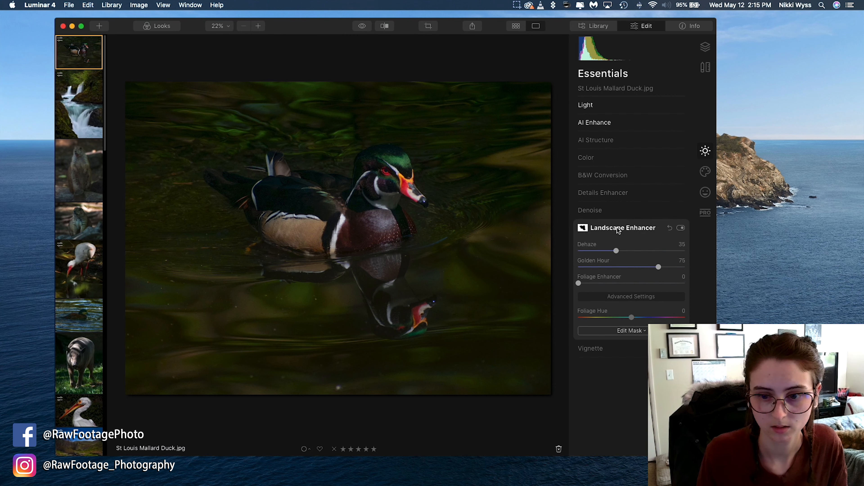
{"action": "left_click", "coordinate": [618, 229]}
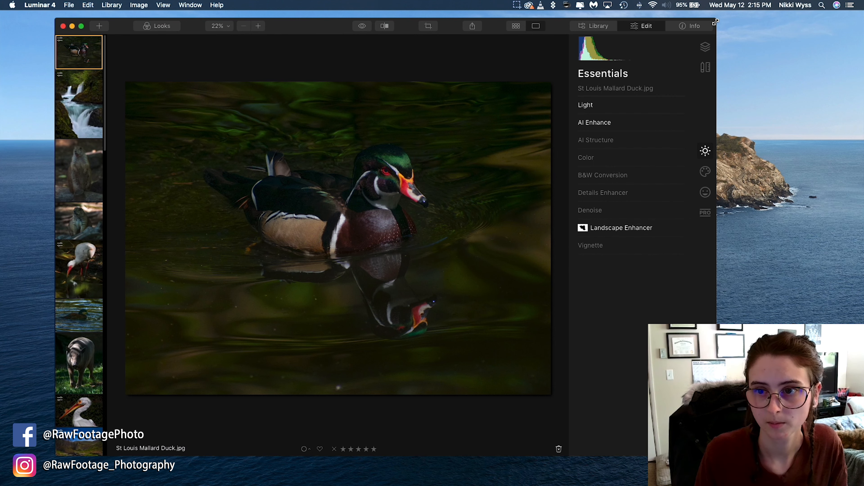
Check the photo's layers and the mask options, and reset all Landscape Enhancer adjustments including the brush mask
{"action": "left_click", "coordinate": [707, 49]}
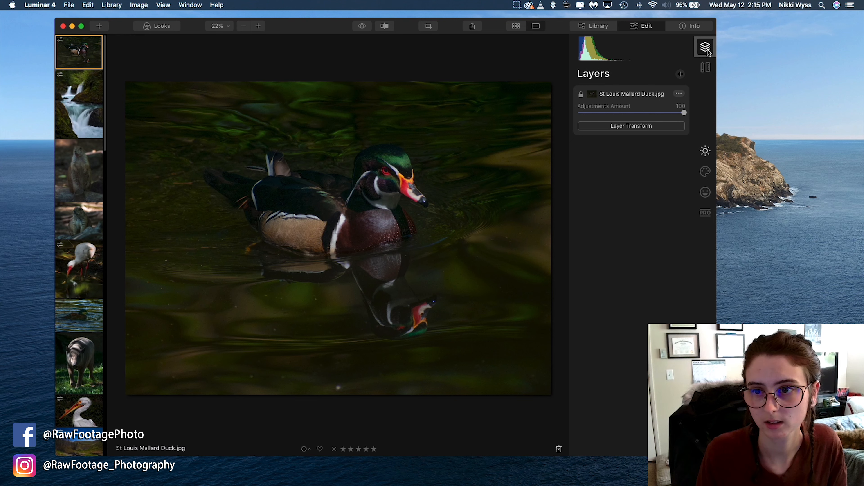
{"action": "left_click", "coordinate": [704, 152]}
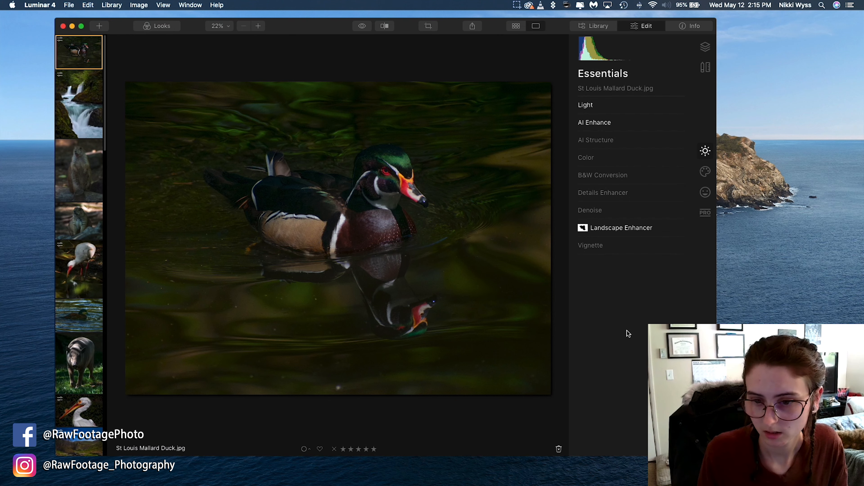
{"action": "left_click", "coordinate": [612, 229]}
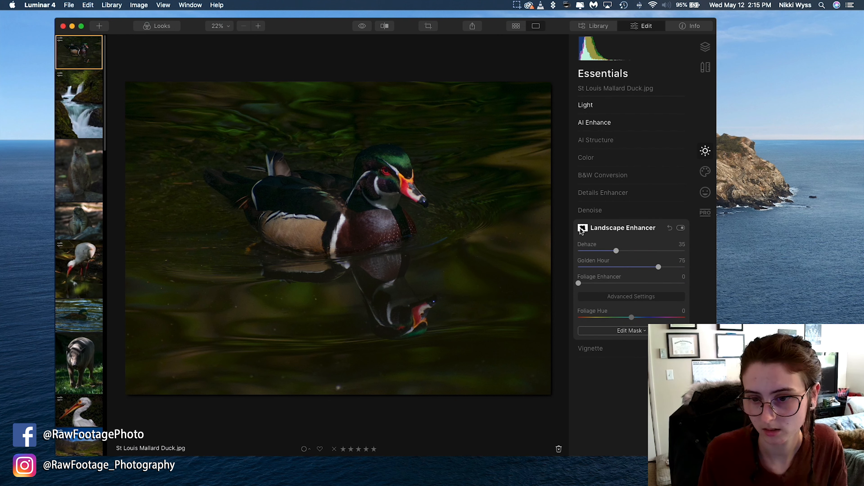
{"action": "left_click", "coordinate": [633, 329]}
{"action": "left_click", "coordinate": [632, 329]}
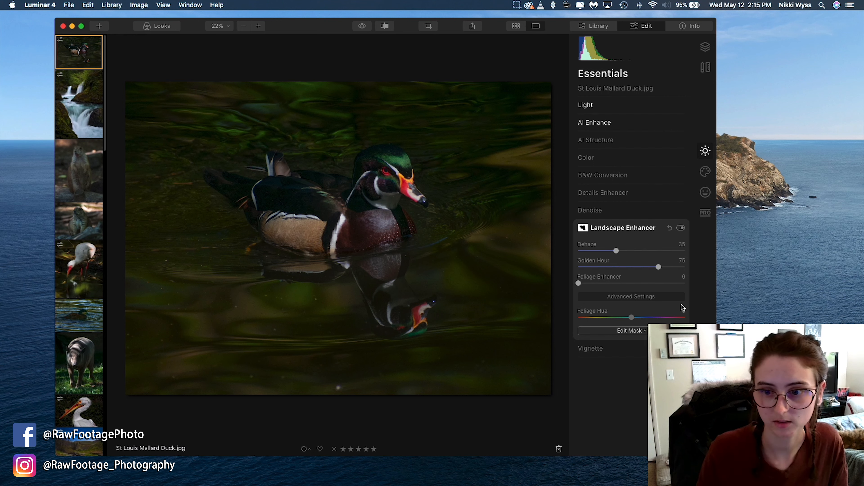
{"action": "left_click", "coordinate": [671, 228]}
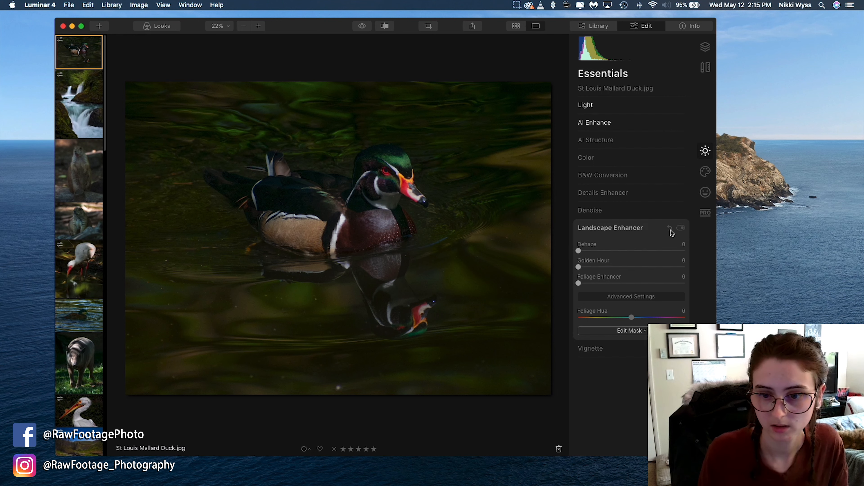
{"action": "left_click", "coordinate": [671, 231]}
{"action": "left_click", "coordinate": [705, 47]}
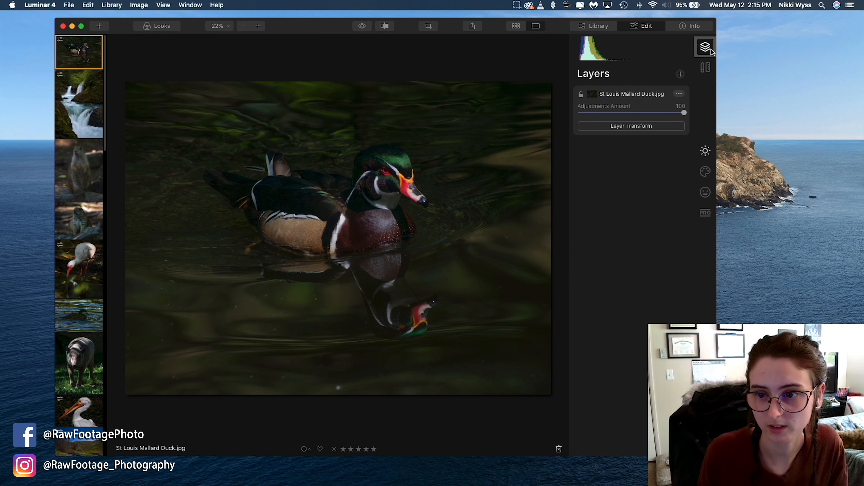
{"action": "left_click", "coordinate": [706, 151]}
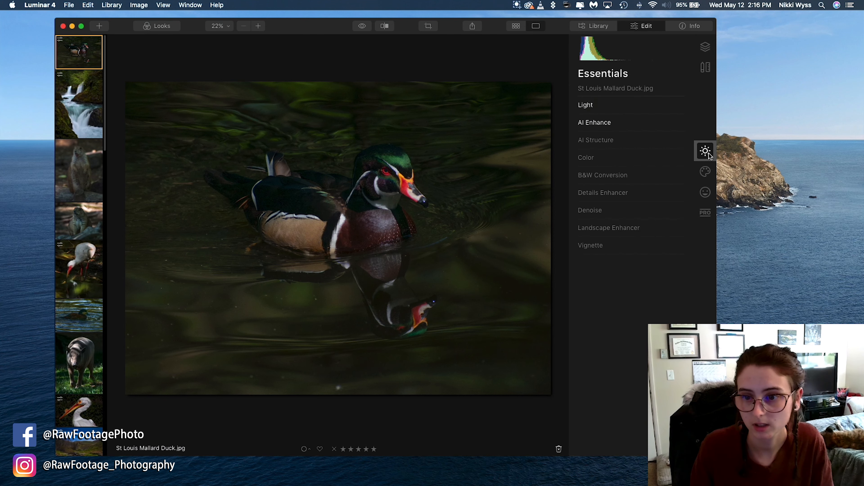
{"action": "left_click", "coordinate": [607, 193]}
{"action": "left_click", "coordinate": [608, 193]}
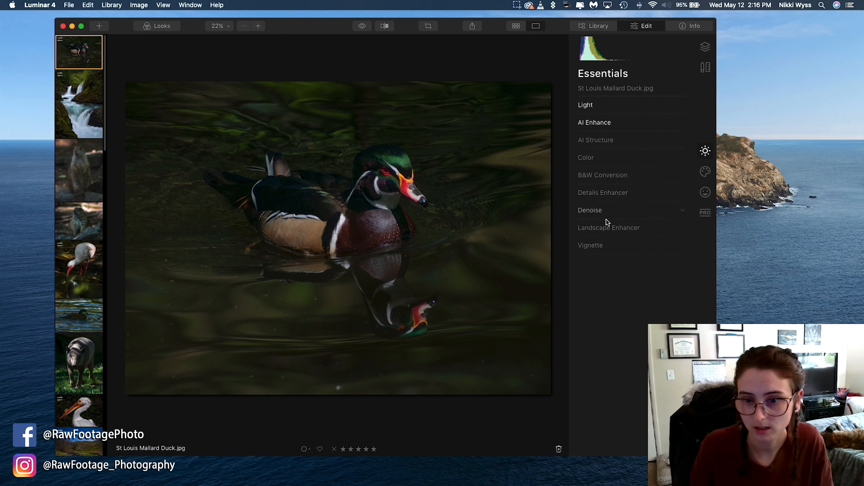
Apply a slight Dehaze to the base photo layer with the Landscape Enhancer
{"action": "left_click", "coordinate": [605, 230]}
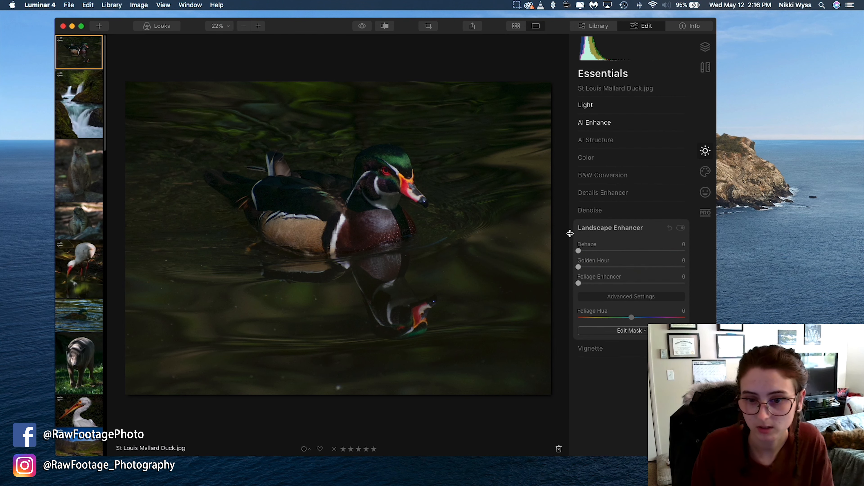
{"action": "left_click_drag", "start_coordinate": [579, 252], "coordinate": [605, 254]}
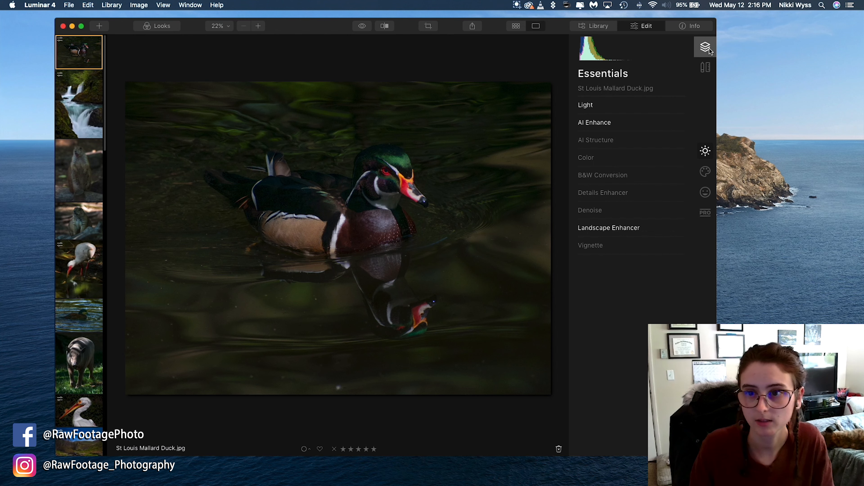
Add a new adjustment layer above the photo and paint its brush mask over the water around the duck
{"action": "left_click", "coordinate": [705, 46]}
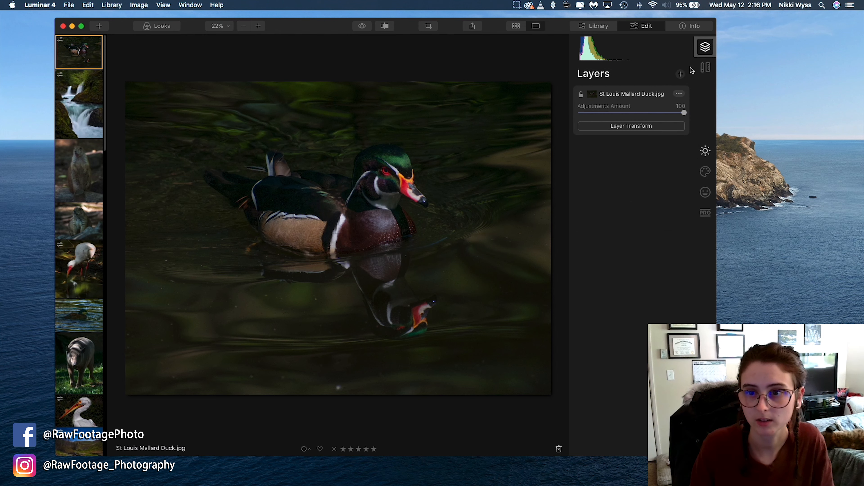
{"action": "left_click", "coordinate": [681, 73]}
{"action": "left_click", "coordinate": [704, 86]}
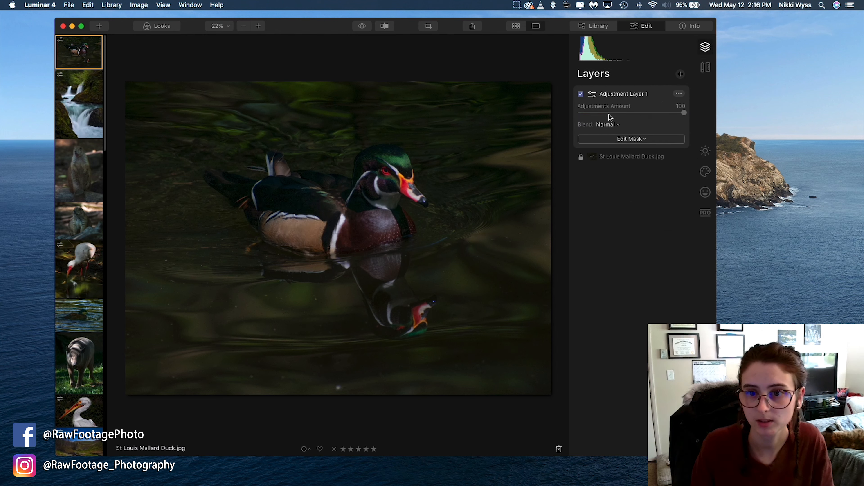
{"action": "left_click", "coordinate": [642, 141]}
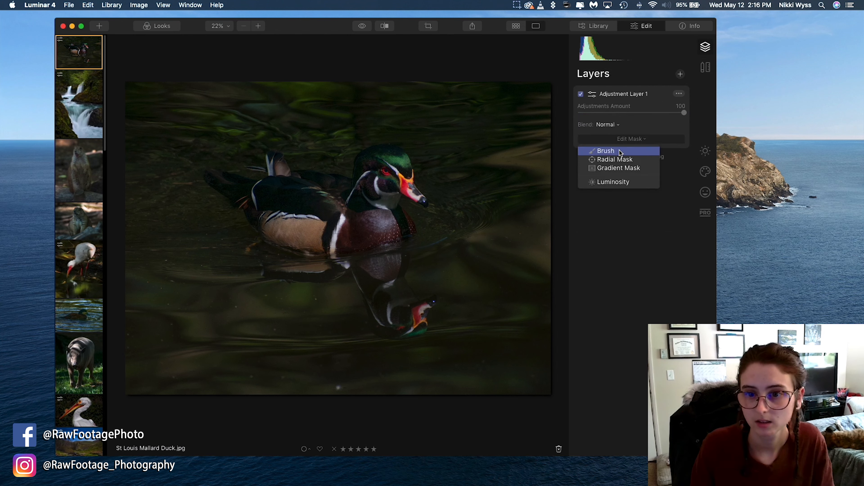
{"action": "left_click", "coordinate": [620, 152]}
{"action": "mouse_move", "coordinate": [469, 116]}
{"action": "left_mouse_down"}
{"action": "mouse_move", "coordinate": [290, 92]}
{"action": "mouse_move", "coordinate": [156, 147]}
{"action": "mouse_move", "coordinate": [156, 364]}
{"action": "mouse_move", "coordinate": [153, 169]}
{"action": "mouse_move", "coordinate": [151, 233]}
{"action": "mouse_move", "coordinate": [286, 386]}
{"action": "mouse_move", "coordinate": [545, 374]}
{"action": "mouse_move", "coordinate": [529, 142]}
{"action": "mouse_move", "coordinate": [482, 164]}
{"action": "mouse_move", "coordinate": [458, 156]}
{"action": "mouse_move", "coordinate": [509, 277]}
{"action": "mouse_move", "coordinate": [463, 247]}
{"action": "mouse_move", "coordinate": [454, 256]}
{"action": "mouse_move", "coordinate": [478, 358]}
{"action": "mouse_move", "coordinate": [490, 361]}
{"action": "mouse_move", "coordinate": [520, 84]}
{"action": "mouse_move", "coordinate": [536, 301]}
{"action": "mouse_move", "coordinate": [475, 251]}
{"action": "mouse_move", "coordinate": [455, 254]}
{"action": "mouse_move", "coordinate": [509, 403]}
{"action": "mouse_move", "coordinate": [311, 355]}
{"action": "mouse_move", "coordinate": [287, 323]}
{"action": "mouse_move", "coordinate": [267, 338]}
{"action": "mouse_move", "coordinate": [345, 356]}
{"action": "mouse_move", "coordinate": [508, 283]}
{"action": "left_mouse_up"}
{"action": "mouse_move", "coordinate": [342, 92]}
{"action": "left_mouse_down"}
{"action": "mouse_move", "coordinate": [317, 128]}
{"action": "mouse_move", "coordinate": [323, 143]}
{"action": "mouse_move", "coordinate": [323, 123]}
{"action": "mouse_move", "coordinate": [241, 118]}
{"action": "mouse_move", "coordinate": [184, 126]}
{"action": "mouse_move", "coordinate": [213, 267]}
{"action": "mouse_move", "coordinate": [239, 292]}
{"action": "mouse_move", "coordinate": [197, 245]}
{"action": "left_mouse_up"}
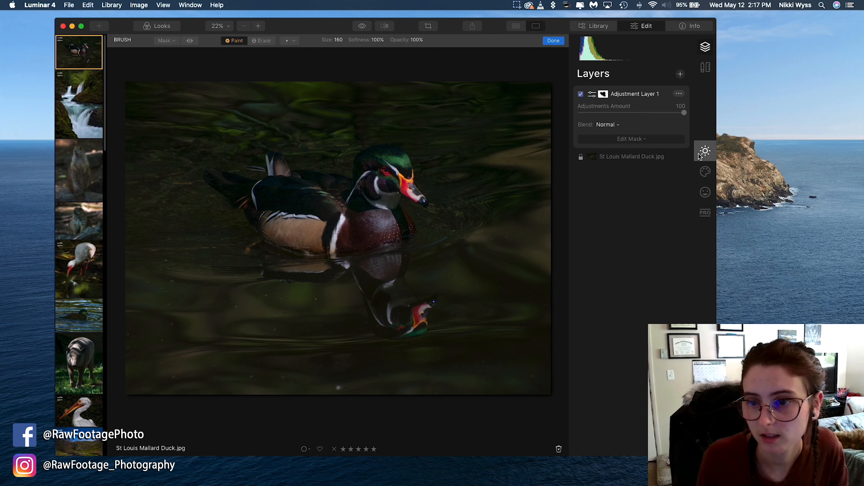
Set Golden Hour to 85 and Dehaze to 35 in the masked adjustment layer's Landscape Enhancer
{"action": "left_click", "coordinate": [706, 153]}
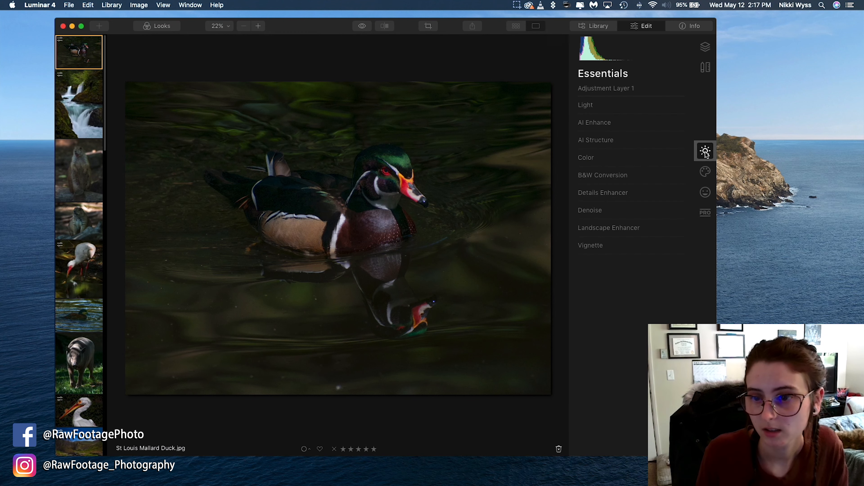
{"action": "left_click", "coordinate": [608, 230]}
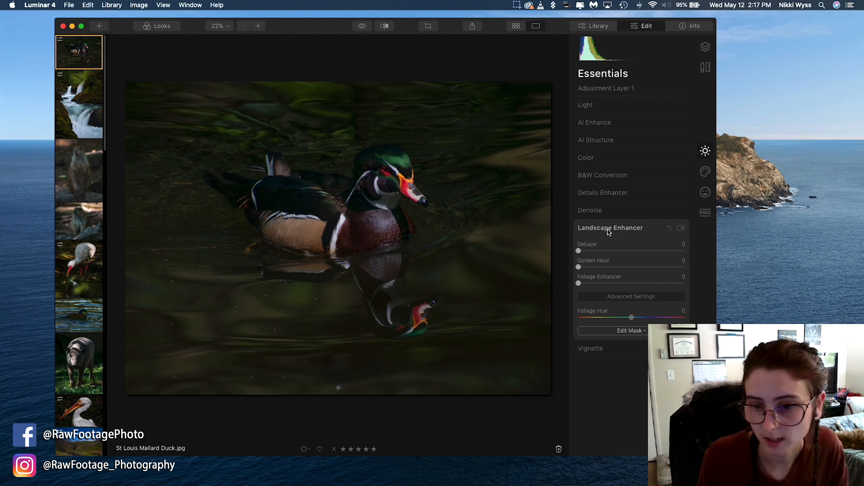
{"action": "left_click", "coordinate": [579, 267]}
{"action": "left_click_drag", "start_coordinate": [582, 269], "coordinate": [709, 298]}
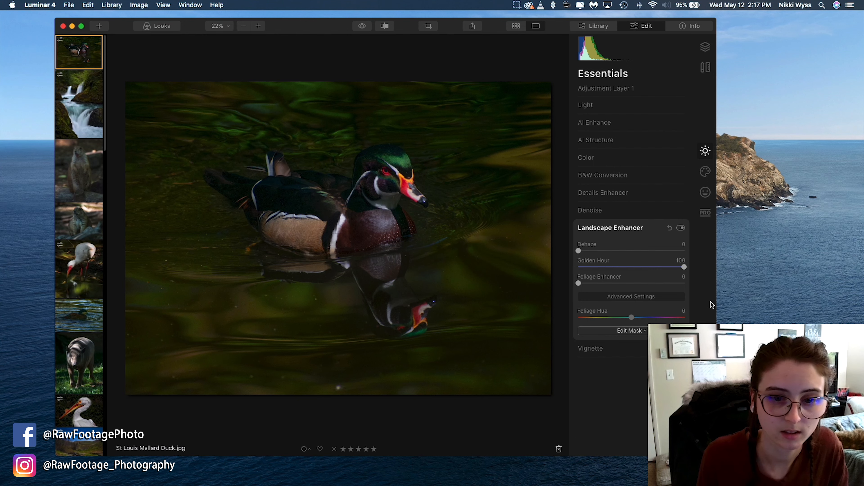
{"action": "mouse_move", "coordinate": [687, 269]}
{"action": "left_mouse_down"}
{"action": "mouse_move", "coordinate": [664, 273]}
{"action": "mouse_move", "coordinate": [671, 268]}
{"action": "left_mouse_up"}
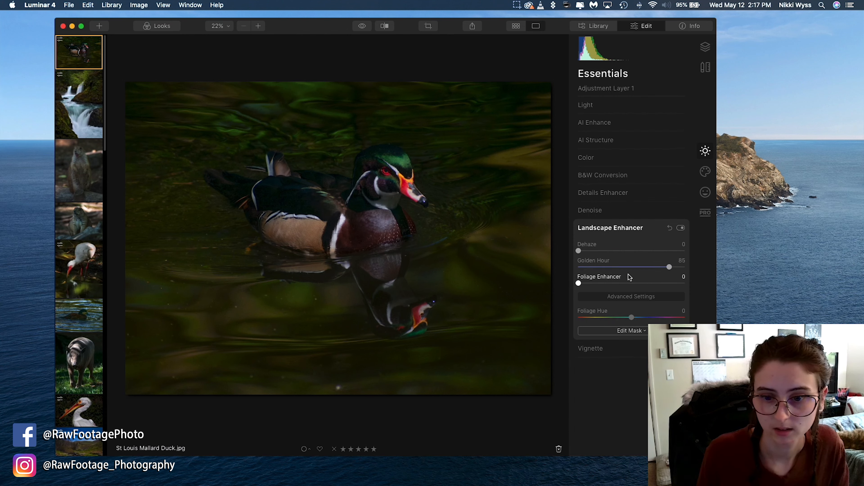
{"action": "left_click_drag", "start_coordinate": [579, 251], "coordinate": [634, 261]}
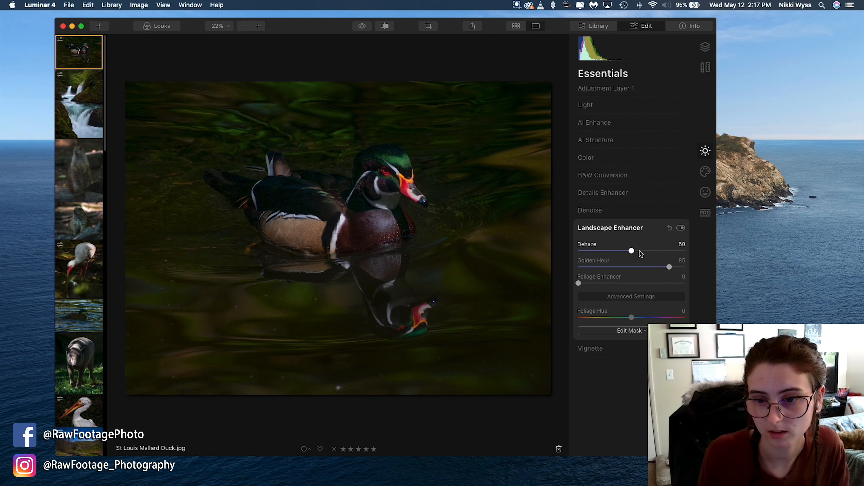
{"action": "left_click_drag", "start_coordinate": [629, 252], "coordinate": [618, 257]}
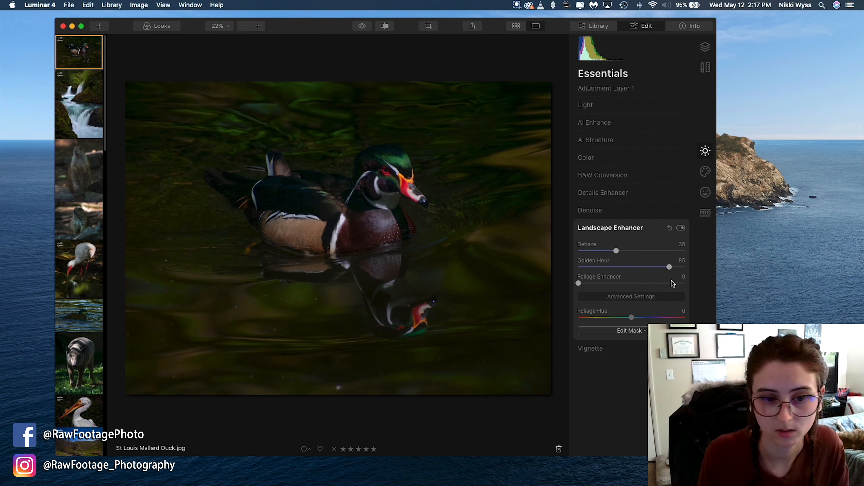
Compare the photo with the adjustment layer's Landscape Enhancer off and on, leaving it enabled
{"action": "left_click", "coordinate": [681, 228]}
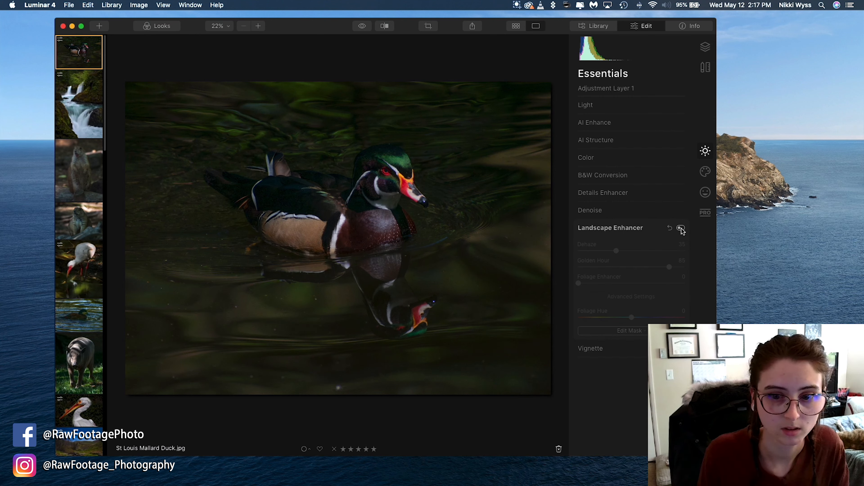
{"action": "left_click", "coordinate": [681, 228]}
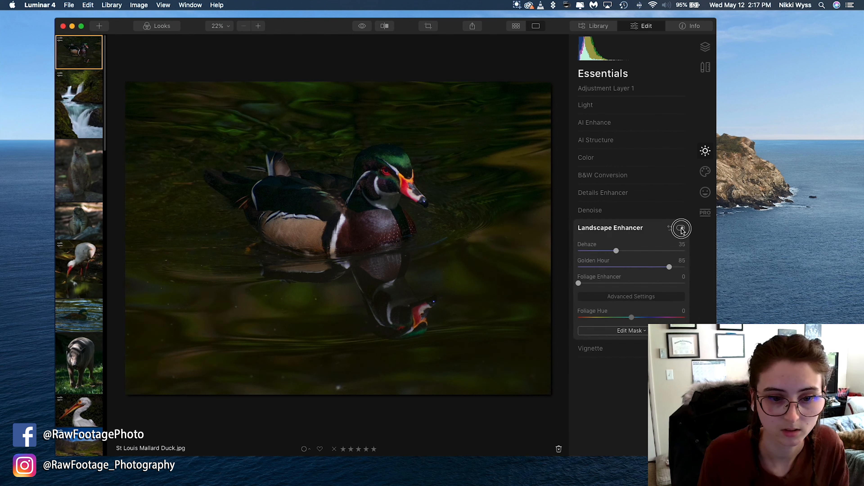
{"action": "left_click", "coordinate": [680, 228]}
{"action": "left_click", "coordinate": [681, 228]}
{"action": "left_click", "coordinate": [681, 229]}
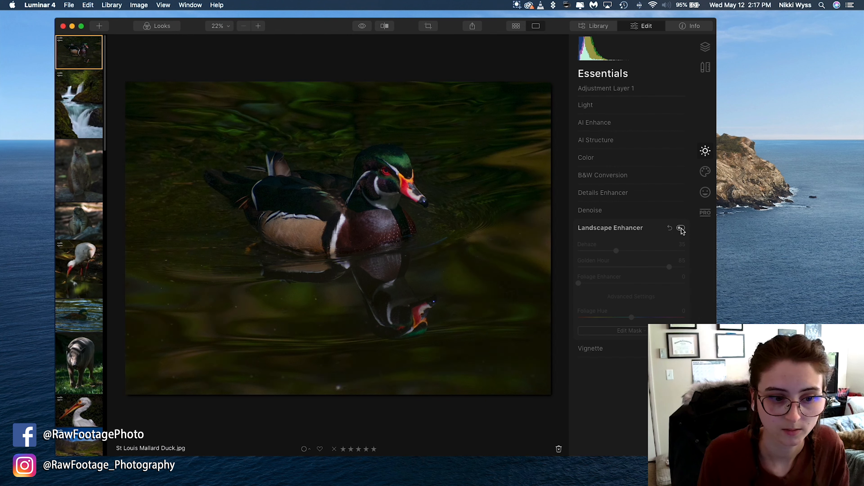
{"action": "left_click", "coordinate": [681, 228]}
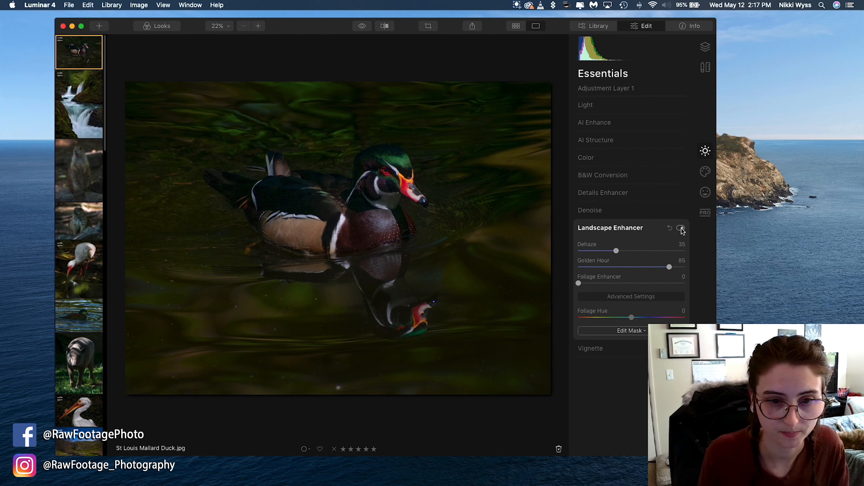
{"action": "left_click", "coordinate": [681, 229]}
{"action": "left_click", "coordinate": [682, 228]}
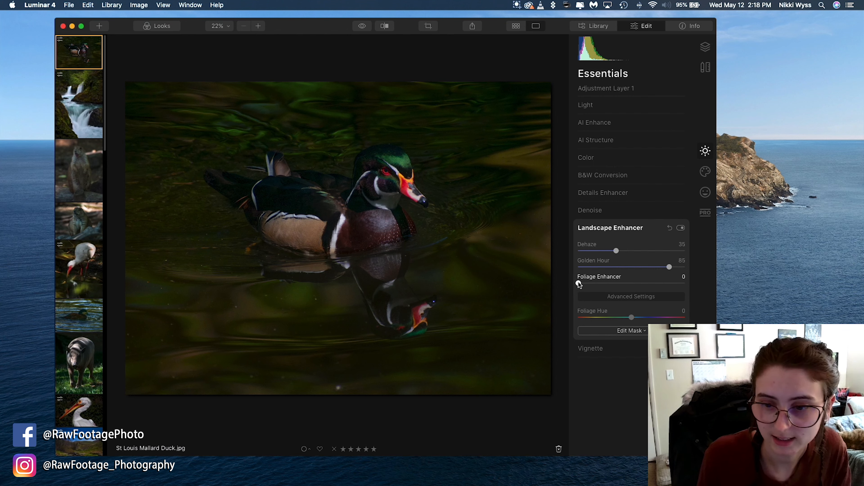
{"action": "left_click", "coordinate": [623, 228]}
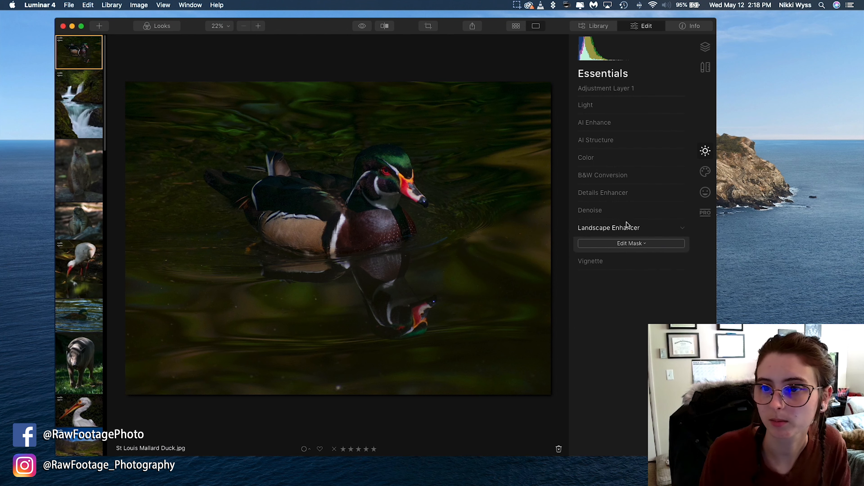
Add a second adjustment layer named Duck Layer and paint its brush mask over the duck and its reflection
{"action": "left_click", "coordinate": [705, 47]}
{"action": "left_click", "coordinate": [681, 74]}
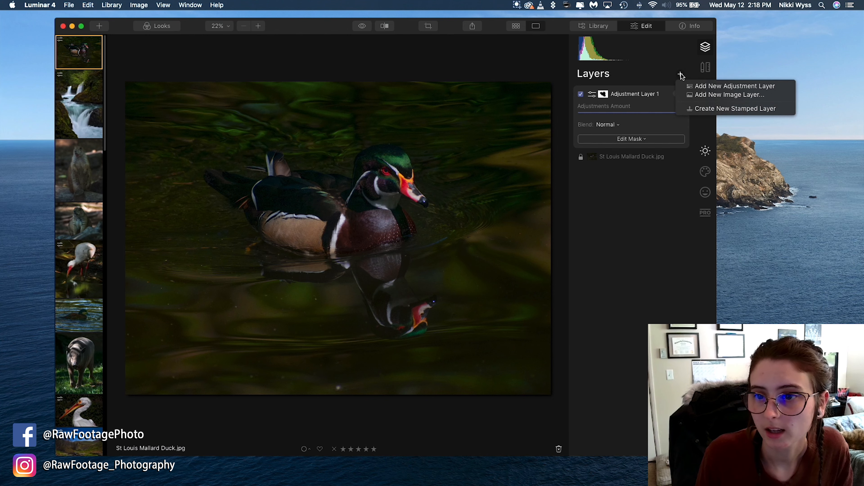
{"action": "left_click", "coordinate": [701, 87]}
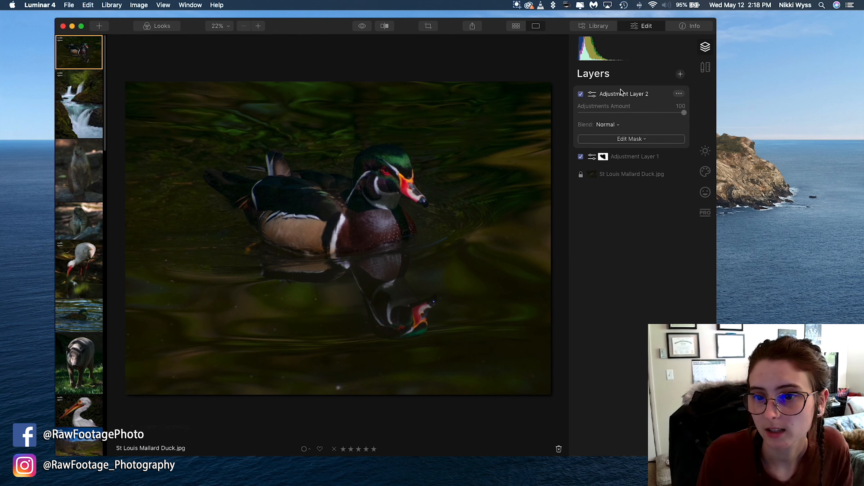
{"action": "left_click", "coordinate": [619, 139]}
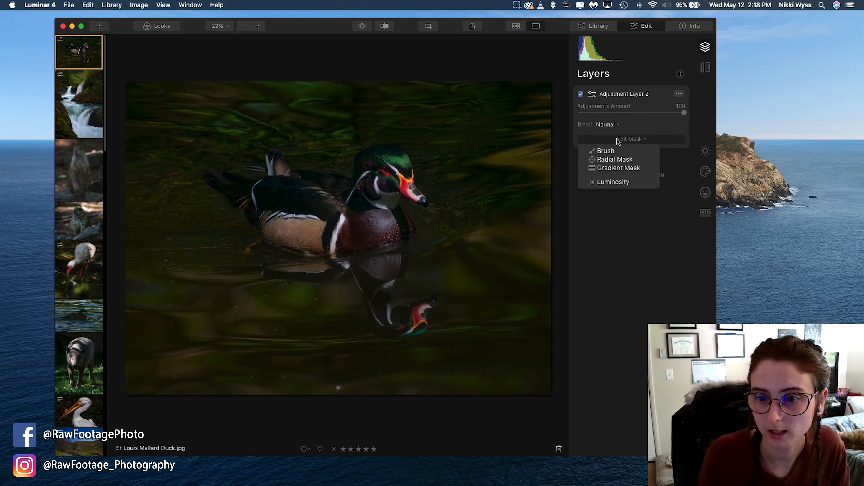
{"action": "left_click", "coordinate": [606, 151]}
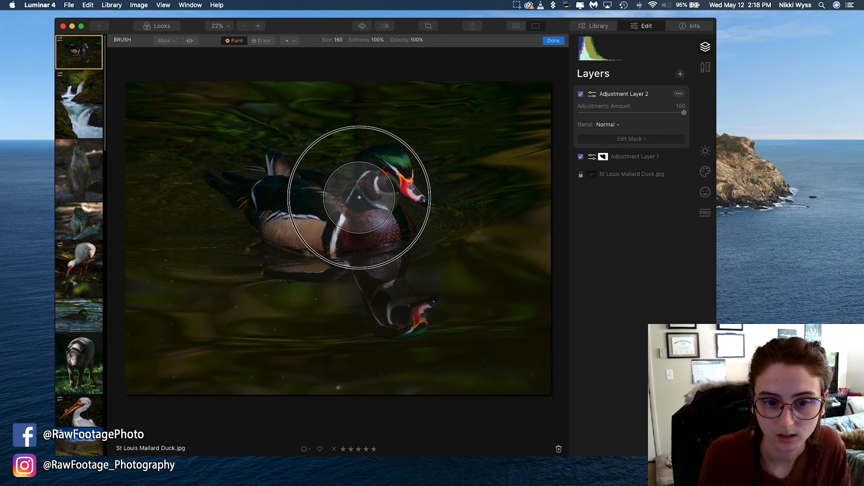
{"action": "mouse_move", "coordinate": [360, 197]}
{"action": "left_mouse_down"}
{"action": "mouse_move", "coordinate": [386, 191]}
{"action": "mouse_move", "coordinate": [384, 183]}
{"action": "mouse_move", "coordinate": [397, 203]}
{"action": "mouse_move", "coordinate": [377, 218]}
{"action": "left_mouse_up"}
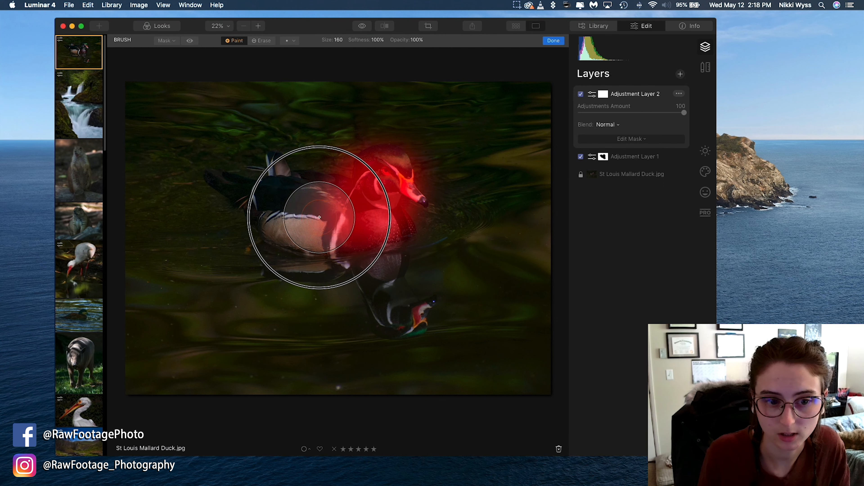
{"action": "mouse_move", "coordinate": [319, 217]}
{"action": "left_mouse_down"}
{"action": "mouse_move", "coordinate": [278, 188]}
{"action": "mouse_move", "coordinate": [271, 200]}
{"action": "mouse_move", "coordinate": [224, 187]}
{"action": "mouse_move", "coordinate": [309, 225]}
{"action": "mouse_move", "coordinate": [283, 259]}
{"action": "mouse_move", "coordinate": [373, 248]}
{"action": "mouse_move", "coordinate": [372, 301]}
{"action": "mouse_move", "coordinate": [405, 313]}
{"action": "mouse_move", "coordinate": [432, 303]}
{"action": "mouse_move", "coordinate": [420, 314]}
{"action": "mouse_move", "coordinate": [394, 287]}
{"action": "mouse_move", "coordinate": [378, 247]}
{"action": "mouse_move", "coordinate": [405, 199]}
{"action": "mouse_move", "coordinate": [393, 173]}
{"action": "mouse_move", "coordinate": [328, 202]}
{"action": "mouse_move", "coordinate": [291, 206]}
{"action": "mouse_move", "coordinate": [280, 186]}
{"action": "mouse_move", "coordinate": [209, 176]}
{"action": "mouse_move", "coordinate": [208, 183]}
{"action": "mouse_move", "coordinate": [351, 233]}
{"action": "mouse_move", "coordinate": [362, 255]}
{"action": "mouse_move", "coordinate": [267, 250]}
{"action": "mouse_move", "coordinate": [364, 257]}
{"action": "mouse_move", "coordinate": [333, 228]}
{"action": "mouse_move", "coordinate": [283, 207]}
{"action": "mouse_move", "coordinate": [274, 186]}
{"action": "mouse_move", "coordinate": [325, 203]}
{"action": "mouse_move", "coordinate": [398, 180]}
{"action": "mouse_move", "coordinate": [378, 286]}
{"action": "mouse_move", "coordinate": [407, 308]}
{"action": "left_mouse_up"}
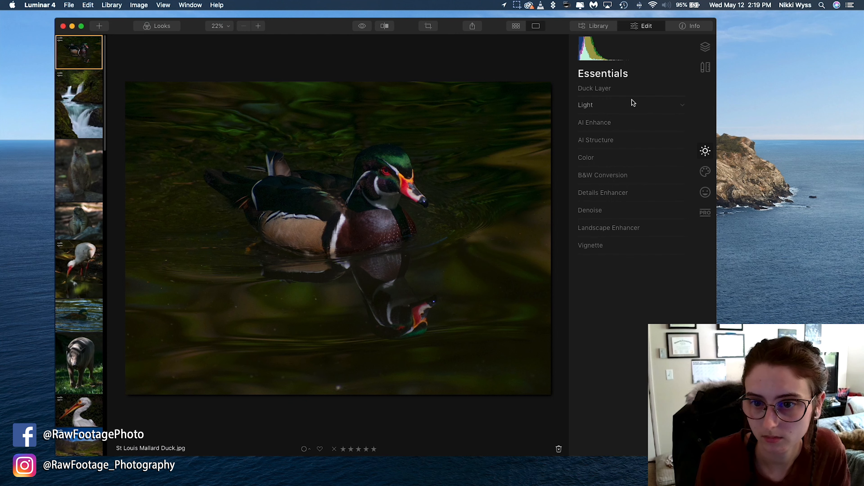
Try AI Accent at 15 in AI Enhance on the Duck Layer and compare the effect off and on
{"action": "left_click", "coordinate": [594, 126]}
{"action": "left_click_drag", "start_coordinate": [580, 146], "coordinate": [598, 154]}
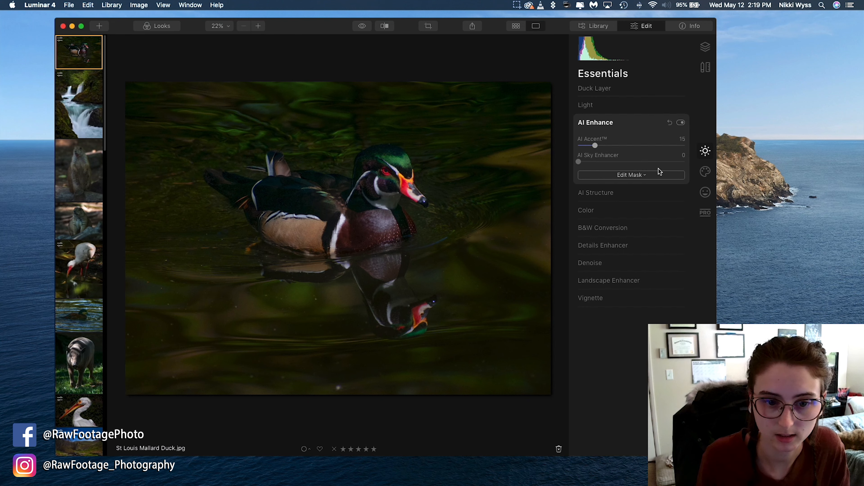
{"action": "left_click", "coordinate": [681, 124]}
{"action": "left_click", "coordinate": [680, 124]}
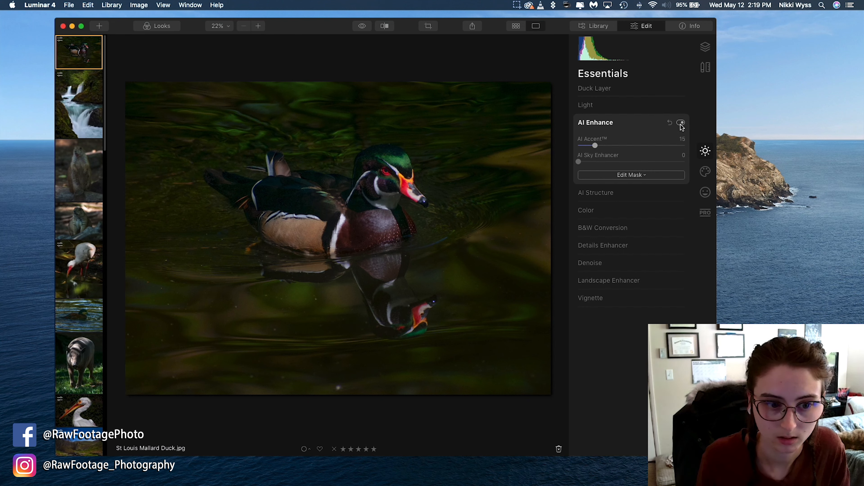
{"action": "left_click", "coordinate": [681, 125]}
{"action": "left_click", "coordinate": [681, 124]}
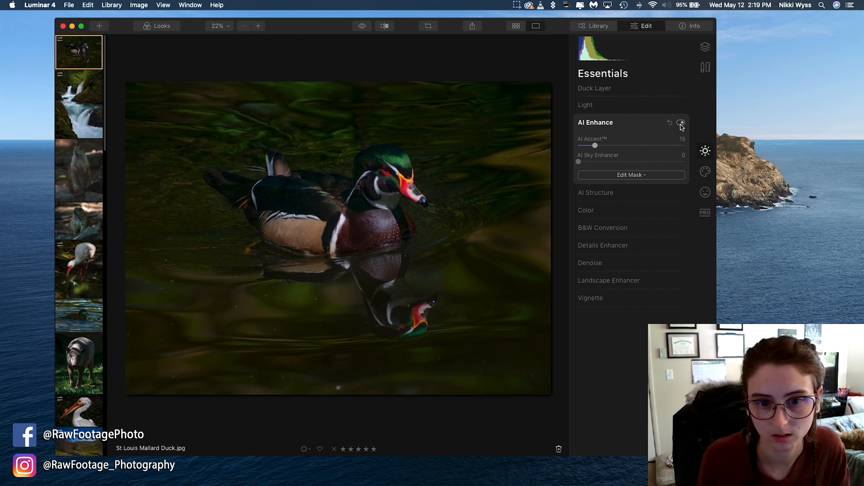
{"action": "left_click", "coordinate": [681, 124]}
{"action": "left_click", "coordinate": [681, 124]}
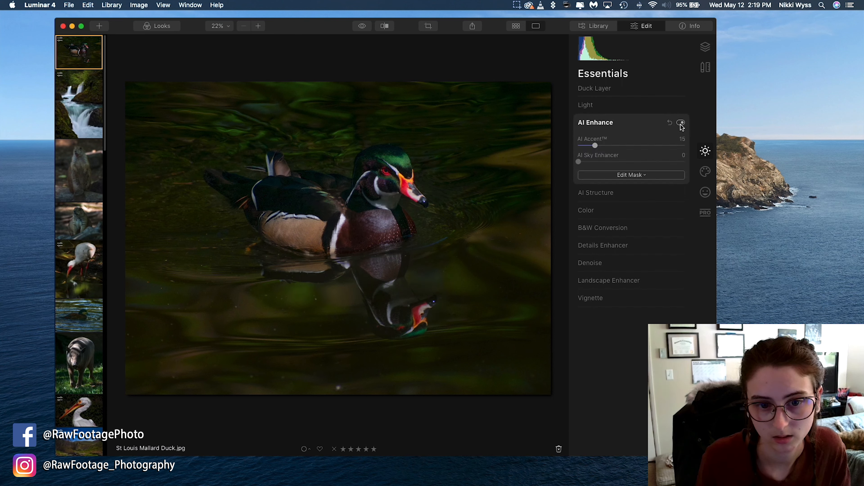
{"action": "left_click", "coordinate": [681, 124]}
{"action": "left_click", "coordinate": [620, 124]}
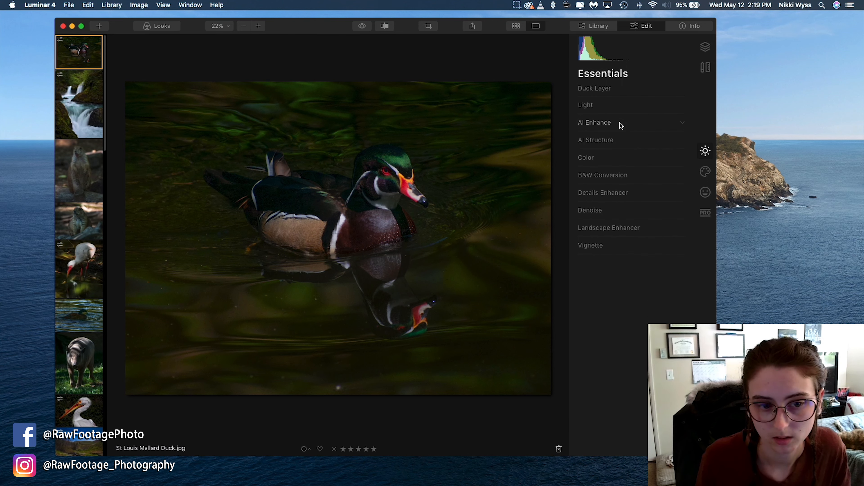
Set AI Accent to 10 on the Duck Layer and compare AI Enhance off and on, leaving it enabled
{"action": "left_click", "coordinate": [633, 125]}
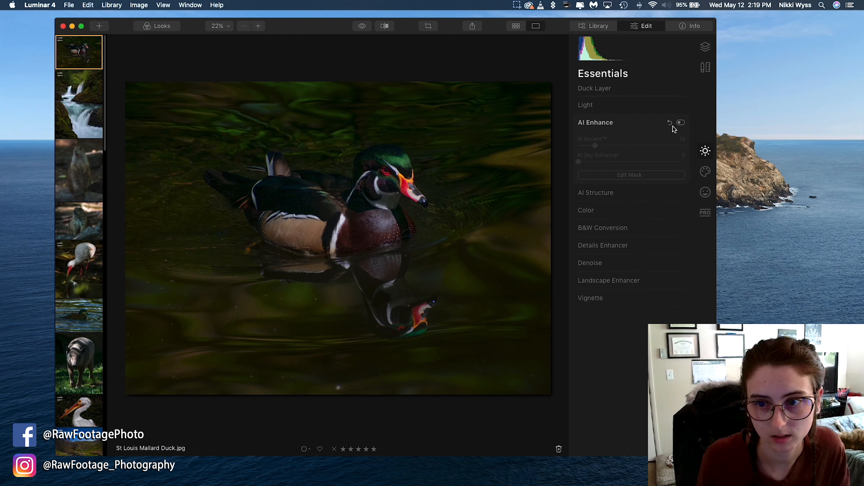
{"action": "left_click", "coordinate": [681, 123]}
{"action": "left_click", "coordinate": [681, 123]}
{"action": "left_click", "coordinate": [680, 123]}
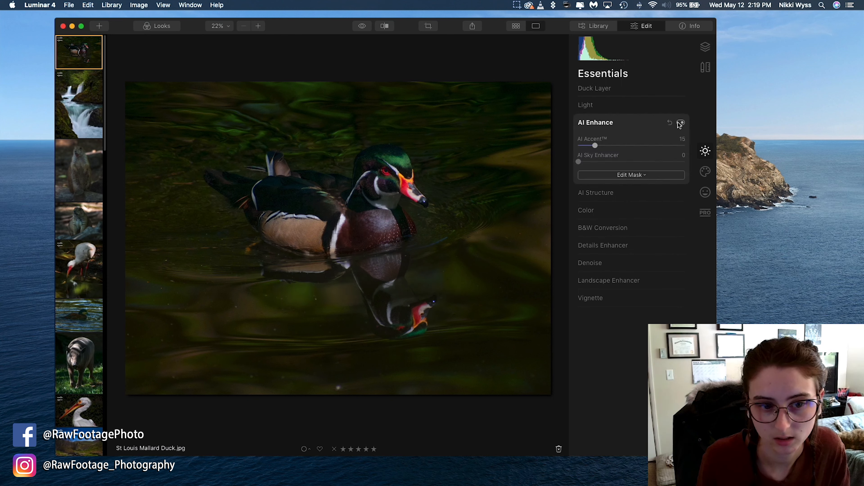
{"action": "left_click_drag", "start_coordinate": [594, 147], "coordinate": [590, 150]}
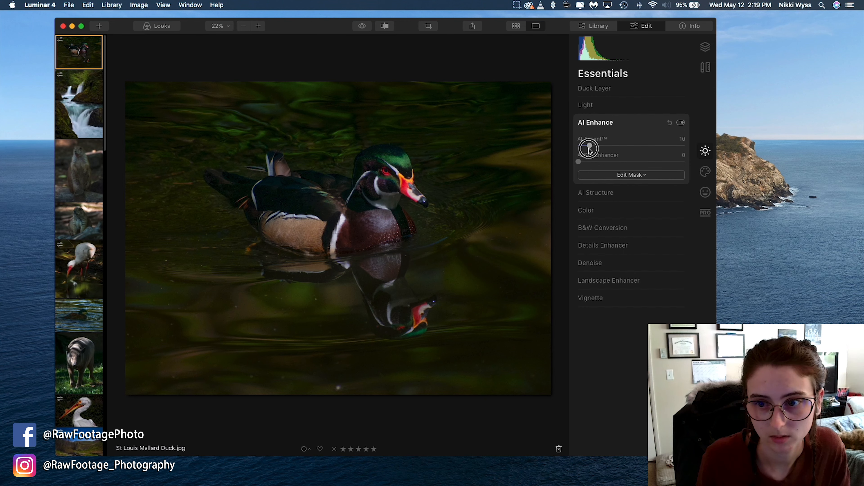
{"action": "left_click", "coordinate": [681, 123]}
{"action": "left_click", "coordinate": [681, 124]}
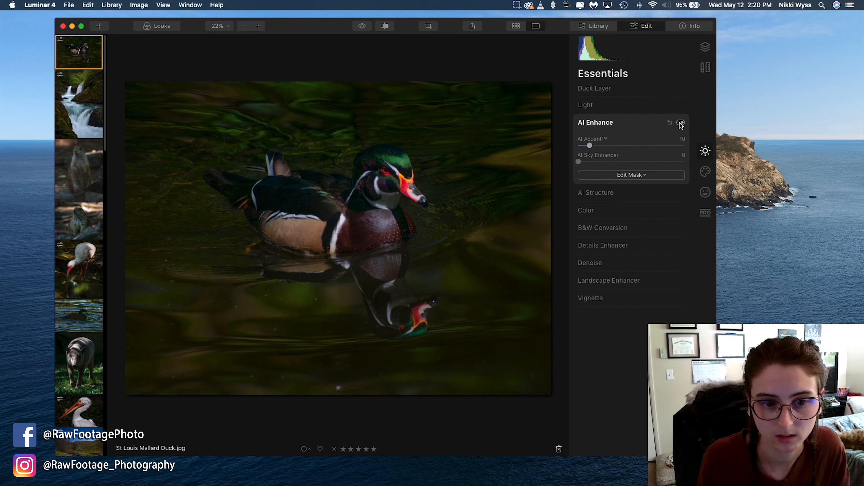
{"action": "left_click", "coordinate": [681, 124]}
{"action": "left_click", "coordinate": [681, 123]}
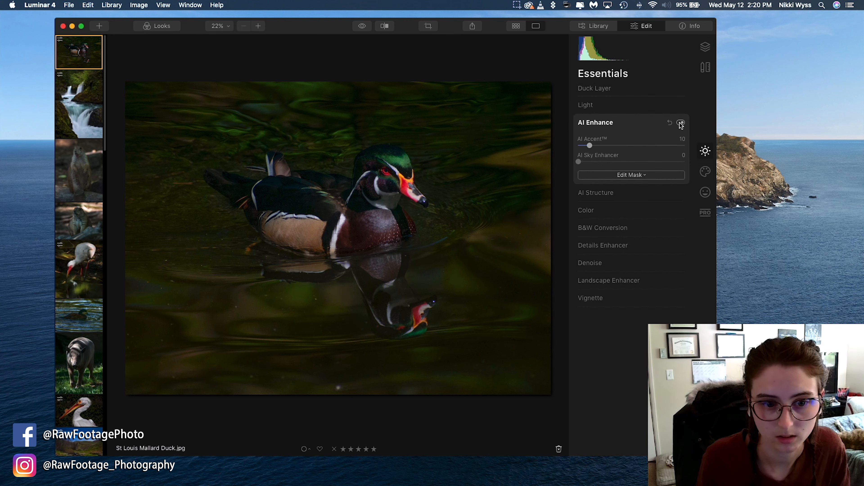
{"action": "left_click", "coordinate": [681, 124]}
{"action": "left_click", "coordinate": [681, 123]}
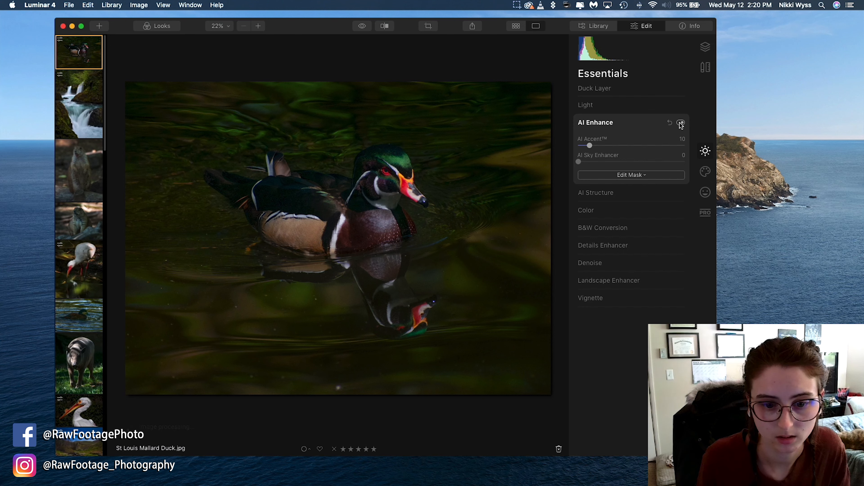
In the Duck Layer's Light settings, set Temperature to -5, Tint to -5, Highlights to -75 and Shadows to 25
{"action": "left_click", "coordinate": [681, 123]}
{"action": "left_click", "coordinate": [617, 124]}
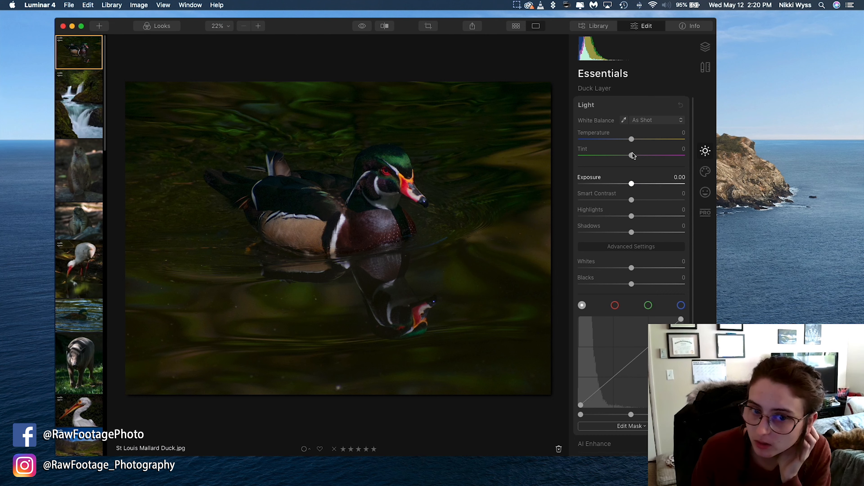
{"action": "mouse_move", "coordinate": [632, 140]}
{"action": "left_mouse_down"}
{"action": "mouse_move", "coordinate": [621, 142]}
{"action": "mouse_move", "coordinate": [645, 142]}
{"action": "mouse_move", "coordinate": [631, 142]}
{"action": "left_mouse_up"}
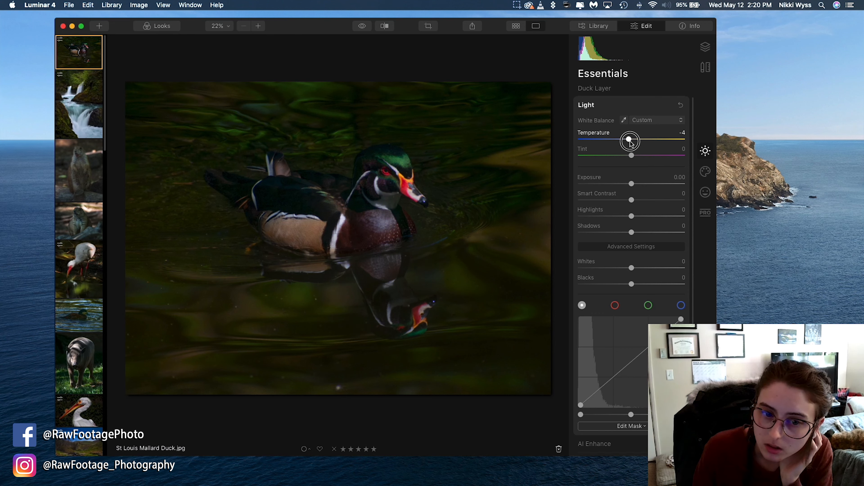
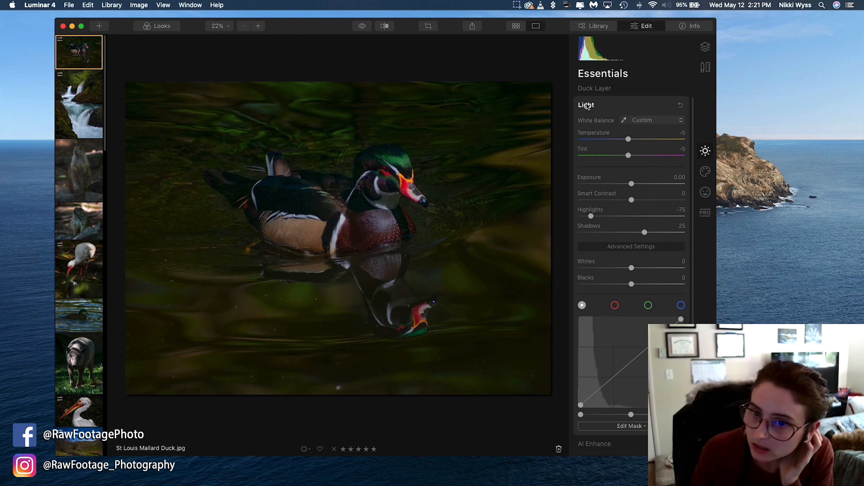
{"action": "left_click", "coordinate": [609, 108]}
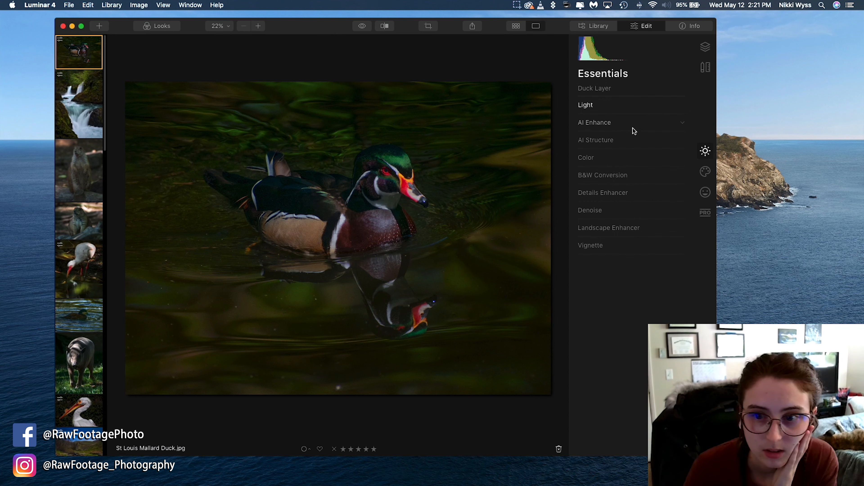
Open the Duck Layer's mask for brush editing and brush over the duck to check the masked area
{"action": "left_click", "coordinate": [706, 47]}
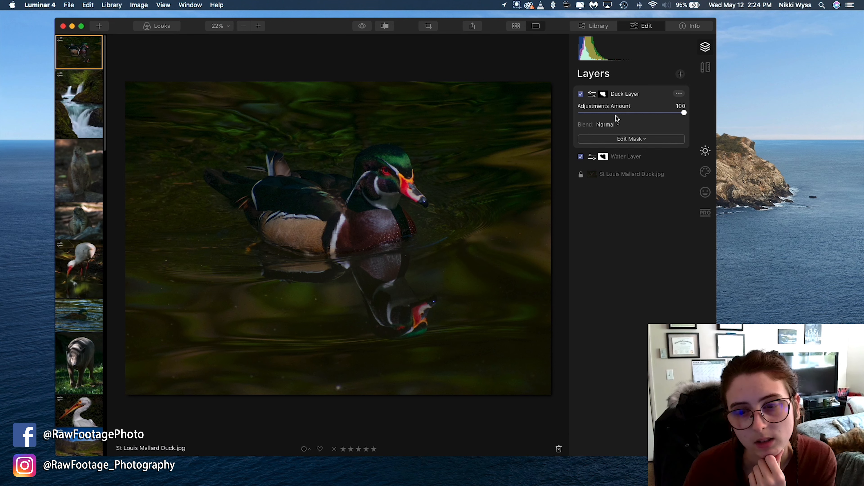
{"action": "left_click", "coordinate": [614, 139]}
{"action": "left_click", "coordinate": [603, 149]}
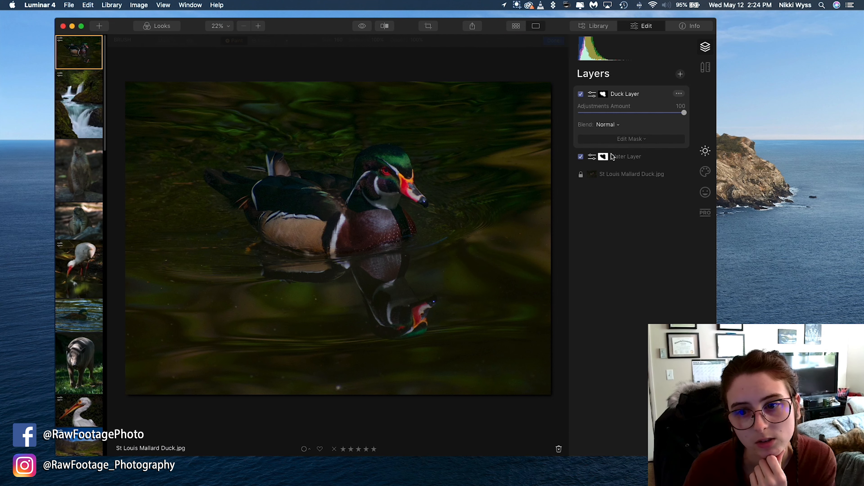
{"action": "left_click_drag", "start_coordinate": [498, 199], "coordinate": [503, 208]}
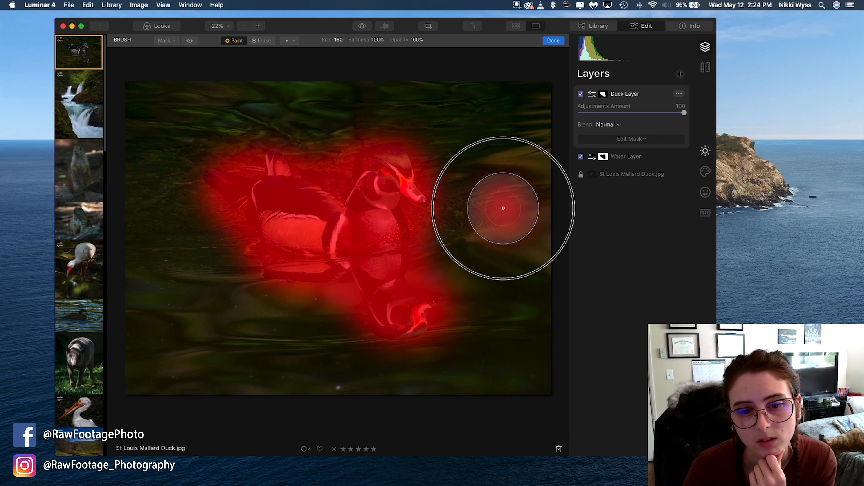
{"action": "left_click_drag", "start_coordinate": [348, 202], "coordinate": [350, 193]}
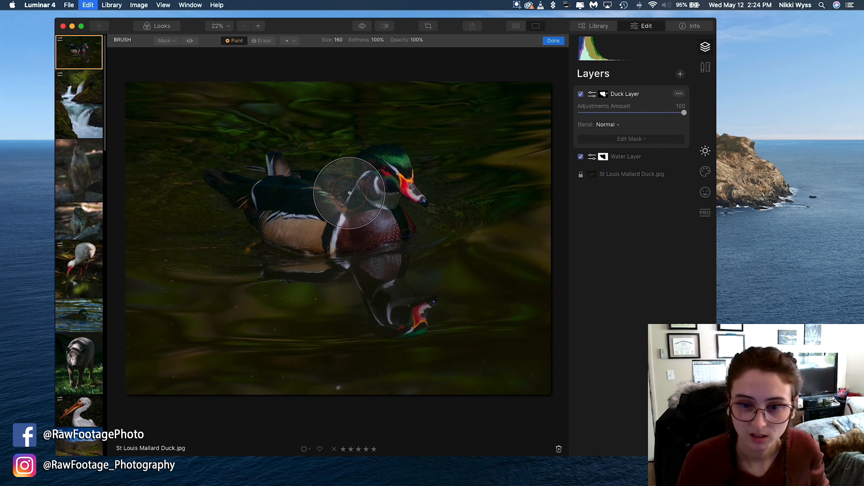
{"action": "left_click", "coordinate": [349, 210]}
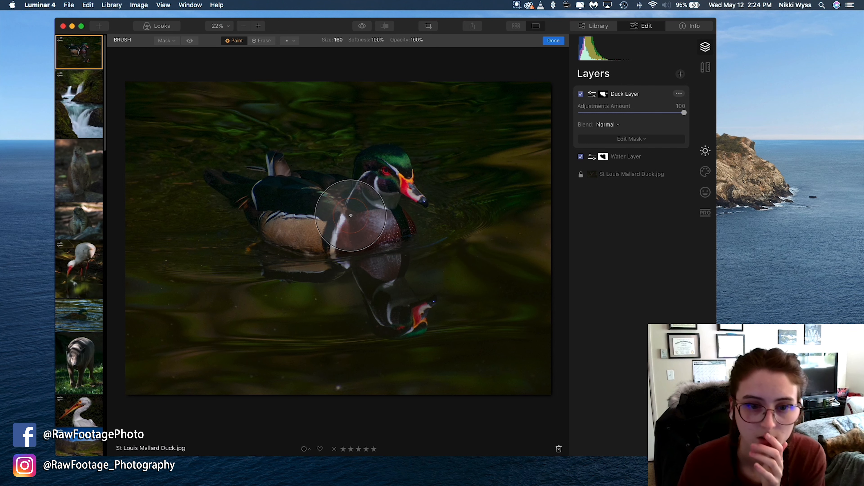
{"action": "left_click", "coordinate": [350, 218]}
{"action": "left_click", "coordinate": [377, 200]}
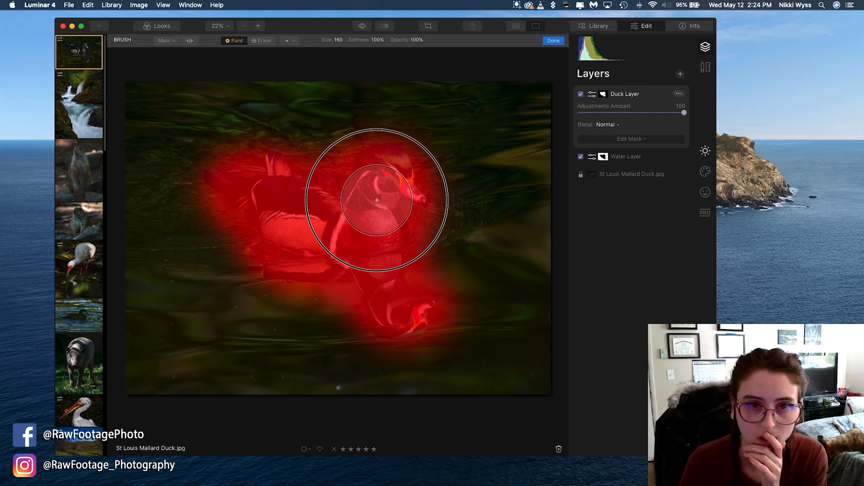
Erase the duck's head, chest and reflection from the Duck Layer's mask, reducing the brush size to 124
{"action": "left_click", "coordinate": [262, 40]}
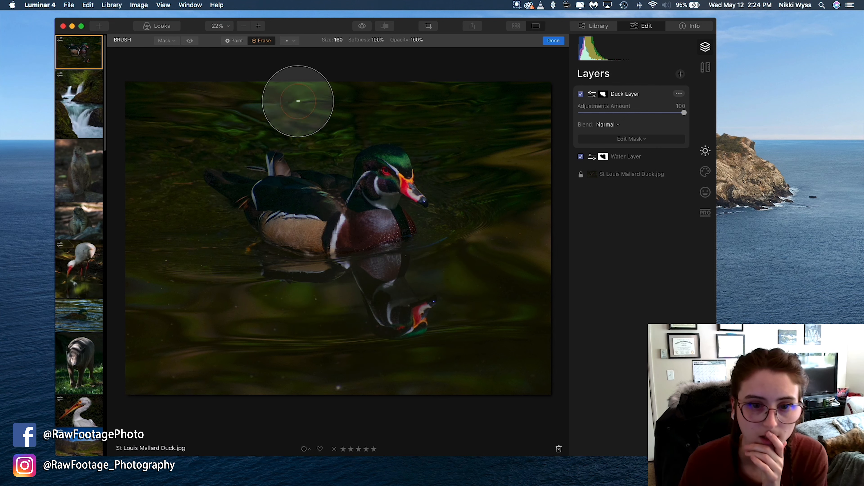
{"action": "mouse_move", "coordinate": [386, 174]}
{"action": "left_mouse_down"}
{"action": "mouse_move", "coordinate": [387, 197]}
{"action": "mouse_move", "coordinate": [374, 165]}
{"action": "mouse_move", "coordinate": [412, 149]}
{"action": "mouse_move", "coordinate": [439, 300]}
{"action": "mouse_move", "coordinate": [413, 324]}
{"action": "mouse_move", "coordinate": [380, 331]}
{"action": "mouse_move", "coordinate": [390, 236]}
{"action": "mouse_move", "coordinate": [375, 251]}
{"action": "mouse_move", "coordinate": [385, 234]}
{"action": "mouse_move", "coordinate": [380, 295]}
{"action": "mouse_move", "coordinate": [355, 323]}
{"action": "mouse_move", "coordinate": [235, 324]}
{"action": "mouse_move", "coordinate": [356, 325]}
{"action": "mouse_move", "coordinate": [398, 282]}
{"action": "mouse_move", "coordinate": [425, 185]}
{"action": "mouse_move", "coordinate": [394, 121]}
{"action": "mouse_move", "coordinate": [372, 123]}
{"action": "mouse_move", "coordinate": [359, 158]}
{"action": "mouse_move", "coordinate": [322, 123]}
{"action": "mouse_move", "coordinate": [326, 134]}
{"action": "mouse_move", "coordinate": [353, 154]}
{"action": "mouse_move", "coordinate": [324, 124]}
{"action": "mouse_move", "coordinate": [344, 140]}
{"action": "mouse_move", "coordinate": [342, 115]}
{"action": "mouse_move", "coordinate": [266, 88]}
{"action": "mouse_move", "coordinate": [227, 109]}
{"action": "mouse_move", "coordinate": [233, 126]}
{"action": "mouse_move", "coordinate": [193, 286]}
{"action": "mouse_move", "coordinate": [220, 270]}
{"action": "mouse_move", "coordinate": [244, 313]}
{"action": "mouse_move", "coordinate": [311, 325]}
{"action": "mouse_move", "coordinate": [417, 286]}
{"action": "mouse_move", "coordinate": [379, 239]}
{"action": "mouse_move", "coordinate": [373, 249]}
{"action": "mouse_move", "coordinate": [376, 271]}
{"action": "mouse_move", "coordinate": [381, 248]}
{"action": "mouse_move", "coordinate": [385, 279]}
{"action": "left_mouse_up"}
{"action": "key", "text": "bracketleft"}
{"action": "key", "text": "bracketleft"}
{"action": "key", "text": "bracketleft"}
{"action": "key", "text": "bracketleft"}
{"action": "key", "text": "bracketleft"}
{"action": "key", "text": "bracketleft"}
{"action": "key", "text": "bracketleft"}
{"action": "key", "text": "bracketleft"}
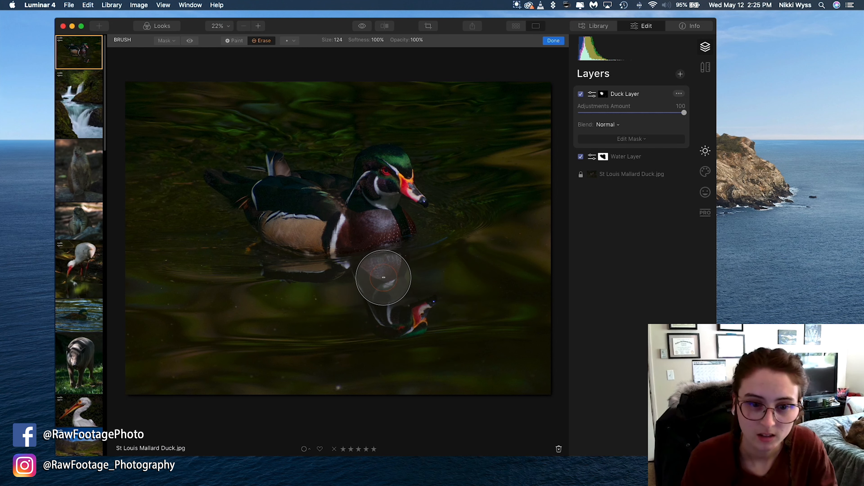
Refine the mask around the duck's body with a size 52 brush, repainting the back and erasing around the head and chest
{"action": "key", "text": "bracketleft"}
{"action": "mouse_move", "coordinate": [358, 236]}
{"action": "left_mouse_down"}
{"action": "mouse_move", "coordinate": [343, 258]}
{"action": "mouse_move", "coordinate": [357, 203]}
{"action": "mouse_move", "coordinate": [376, 180]}
{"action": "mouse_move", "coordinate": [351, 208]}
{"action": "mouse_move", "coordinate": [351, 185]}
{"action": "mouse_move", "coordinate": [378, 174]}
{"action": "mouse_move", "coordinate": [347, 166]}
{"action": "mouse_move", "coordinate": [337, 176]}
{"action": "mouse_move", "coordinate": [386, 198]}
{"action": "mouse_move", "coordinate": [298, 148]}
{"action": "left_mouse_up"}
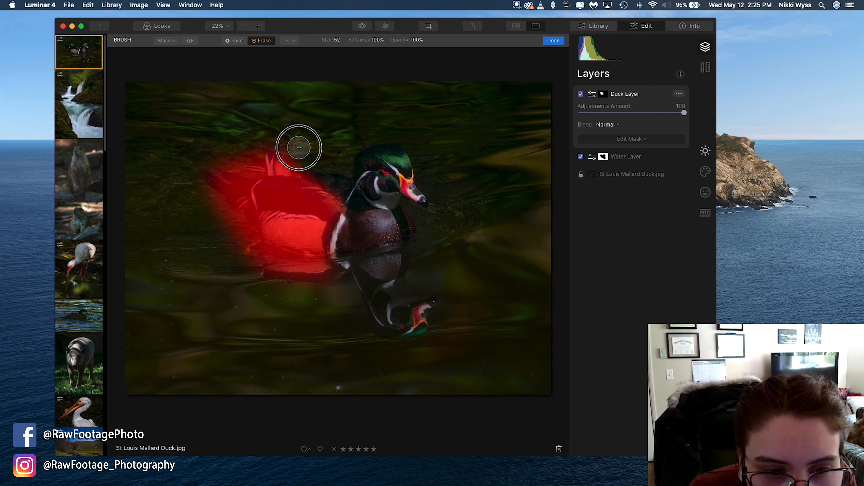
{"action": "left_click_drag", "start_coordinate": [299, 148], "coordinate": [303, 157]}
{"action": "left_click", "coordinate": [233, 41]}
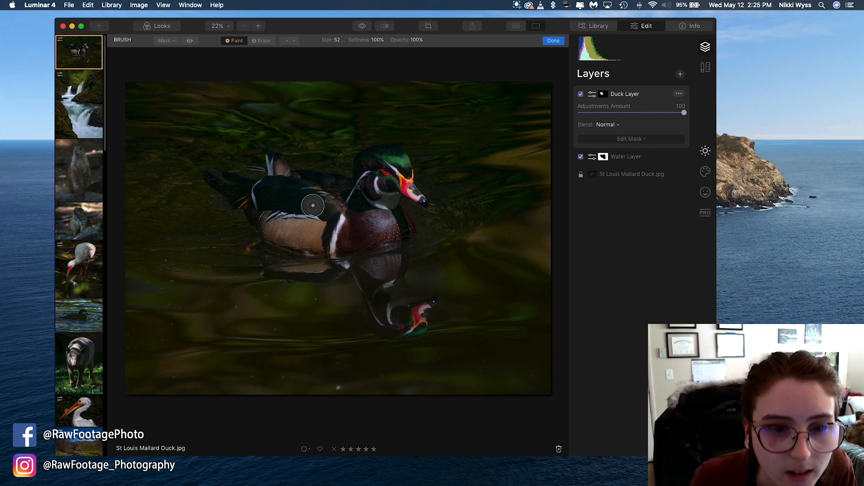
{"action": "mouse_move", "coordinate": [312, 205]}
{"action": "left_mouse_down"}
{"action": "mouse_move", "coordinate": [340, 193]}
{"action": "mouse_move", "coordinate": [333, 185]}
{"action": "mouse_move", "coordinate": [344, 192]}
{"action": "mouse_move", "coordinate": [316, 196]}
{"action": "mouse_move", "coordinate": [307, 180]}
{"action": "mouse_move", "coordinate": [323, 198]}
{"action": "left_mouse_up"}
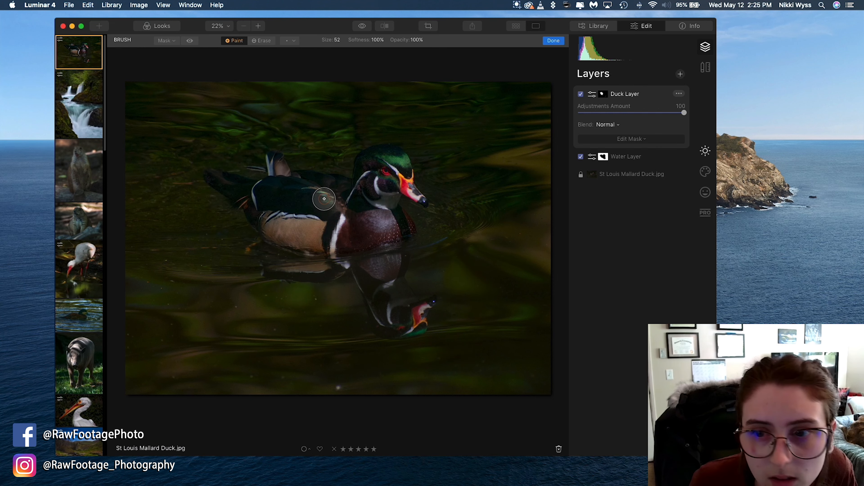
{"action": "left_click", "coordinate": [261, 41]}
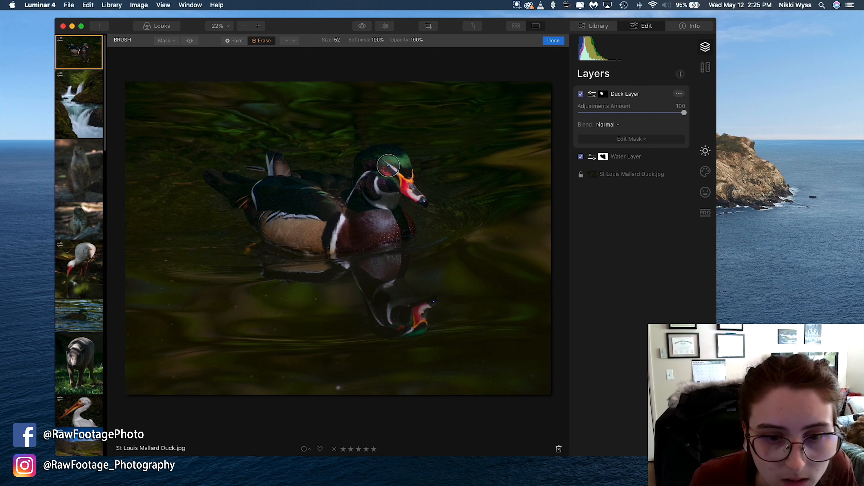
{"action": "mouse_move", "coordinate": [388, 166]}
{"action": "left_mouse_down"}
{"action": "mouse_move", "coordinate": [357, 196]}
{"action": "mouse_move", "coordinate": [350, 223]}
{"action": "mouse_move", "coordinate": [356, 197]}
{"action": "mouse_move", "coordinate": [342, 263]}
{"action": "mouse_move", "coordinate": [351, 276]}
{"action": "mouse_move", "coordinate": [352, 214]}
{"action": "mouse_move", "coordinate": [395, 185]}
{"action": "mouse_move", "coordinate": [454, 328]}
{"action": "mouse_move", "coordinate": [488, 276]}
{"action": "mouse_move", "coordinate": [389, 394]}
{"action": "mouse_move", "coordinate": [495, 392]}
{"action": "mouse_move", "coordinate": [444, 254]}
{"action": "mouse_move", "coordinate": [407, 198]}
{"action": "mouse_move", "coordinate": [398, 148]}
{"action": "mouse_move", "coordinate": [372, 154]}
{"action": "mouse_move", "coordinate": [411, 158]}
{"action": "mouse_move", "coordinate": [479, 209]}
{"action": "mouse_move", "coordinate": [458, 201]}
{"action": "left_mouse_up"}
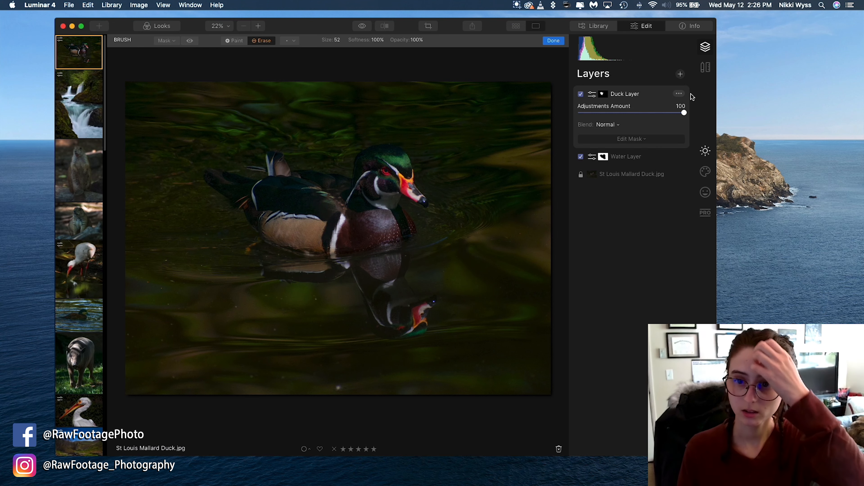
Rename the Duck Layer as Duck Body Layer
{"action": "left_click", "coordinate": [679, 95]}
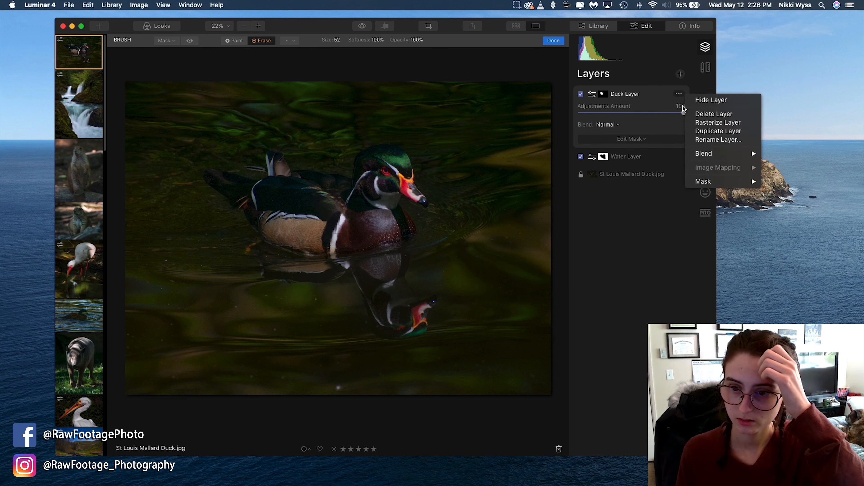
{"action": "left_click", "coordinate": [720, 140]}
{"action": "type", "text": "Duck Layer"}
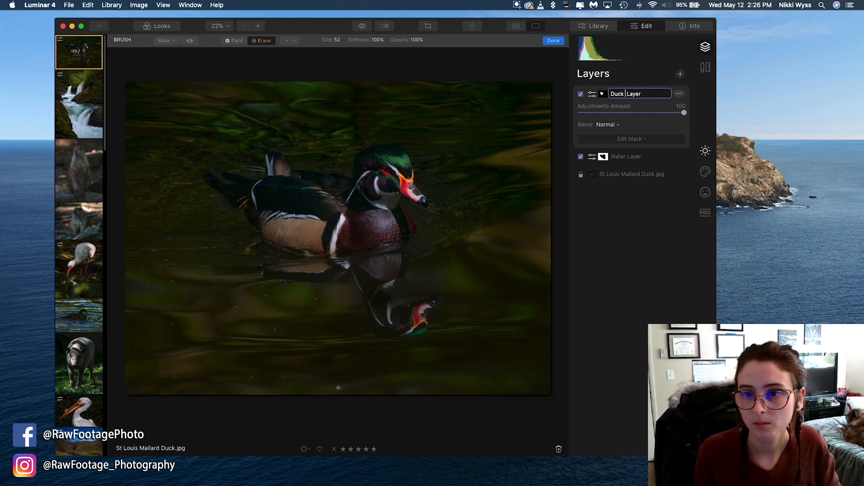
{"action": "left_click", "coordinate": [639, 230]}
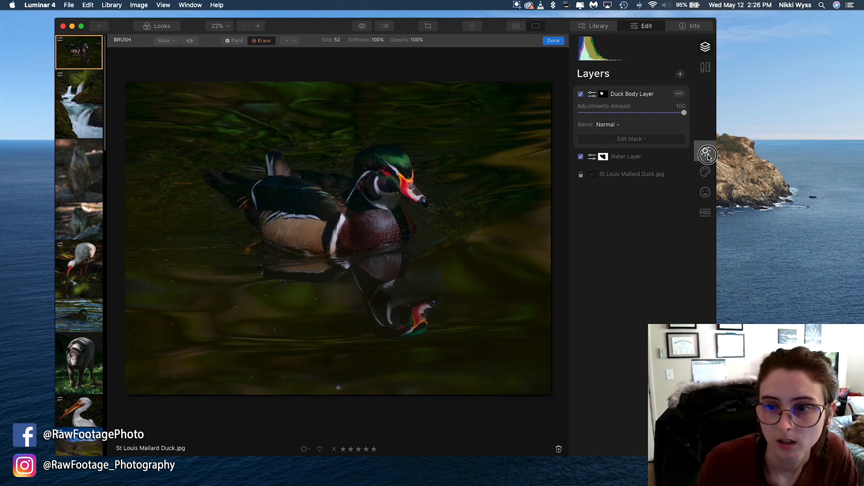
In the Duck Body Layer's Color settings, set the reds to Luminance 25, Hue -50 and Saturation about 17
{"action": "left_click", "coordinate": [699, 157]}
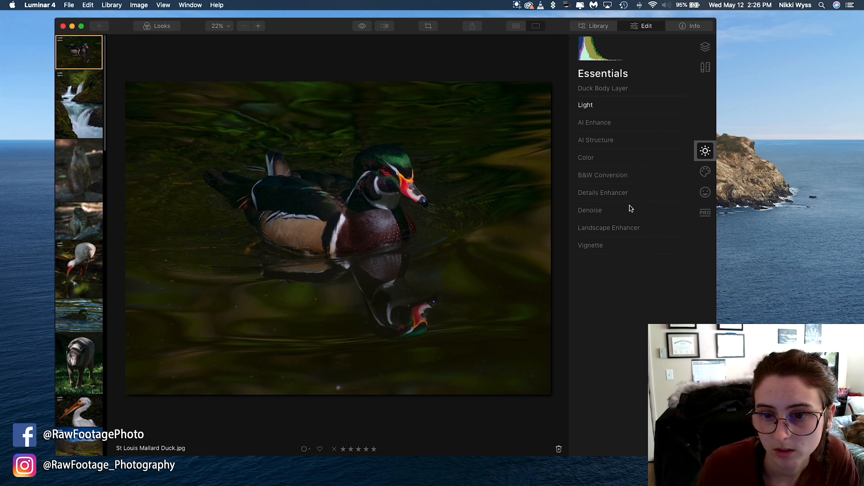
{"action": "left_click", "coordinate": [597, 158]}
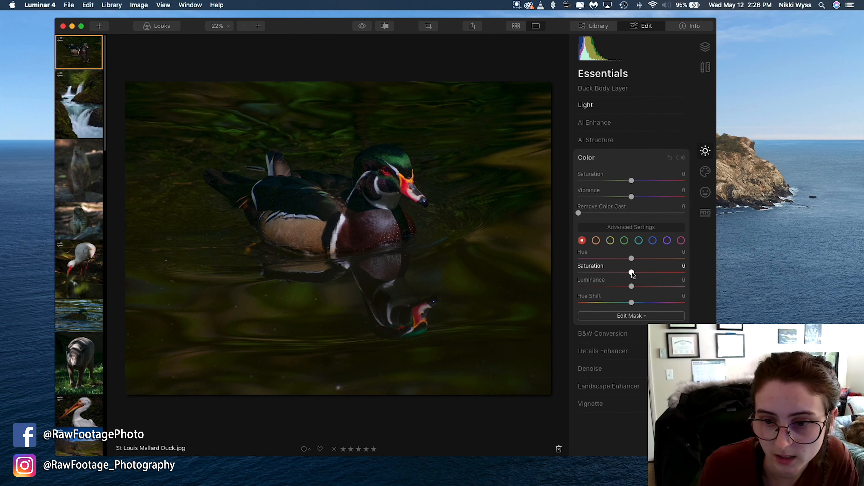
{"action": "left_click_drag", "start_coordinate": [631, 273], "coordinate": [648, 285]}
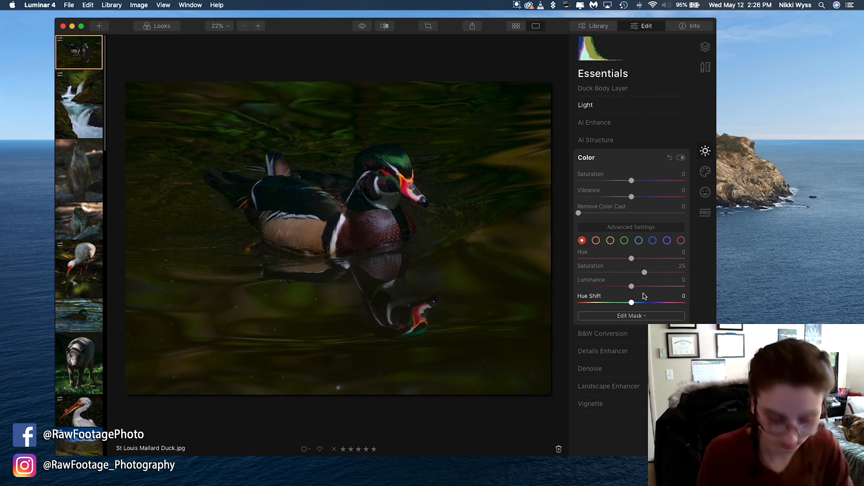
{"action": "key", "text": "super+z"}
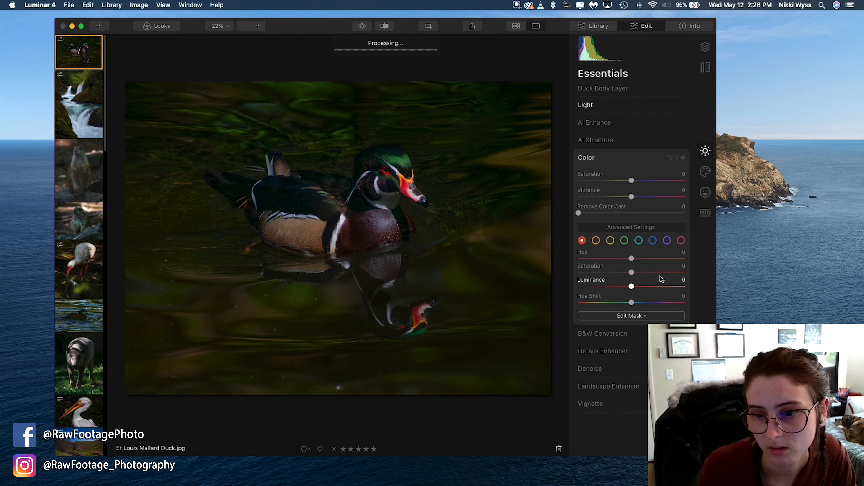
{"action": "left_click_drag", "start_coordinate": [632, 287], "coordinate": [643, 323]}
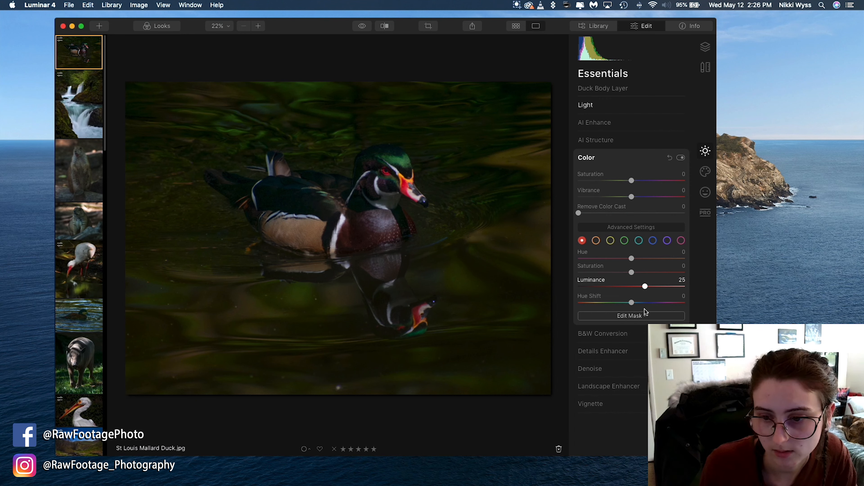
{"action": "left_click_drag", "start_coordinate": [631, 260], "coordinate": [591, 269]}
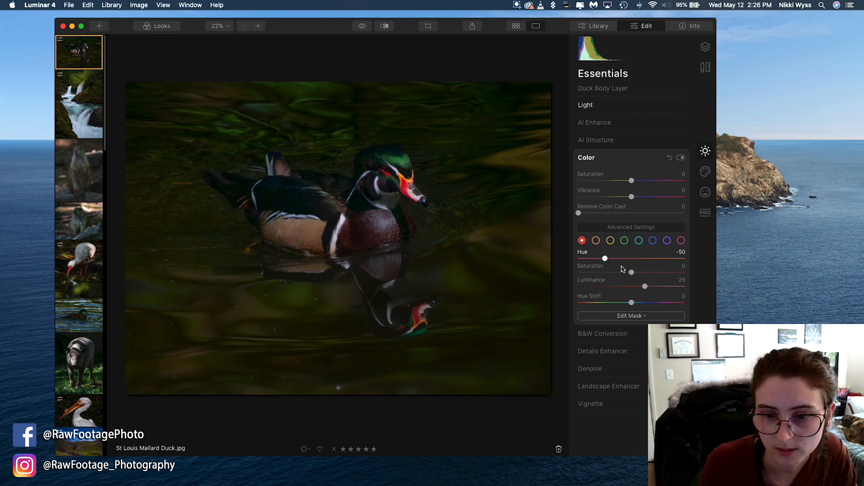
{"action": "mouse_move", "coordinate": [637, 274]}
{"action": "left_mouse_down"}
{"action": "mouse_move", "coordinate": [665, 274]}
{"action": "mouse_move", "coordinate": [641, 277]}
{"action": "left_mouse_up"}
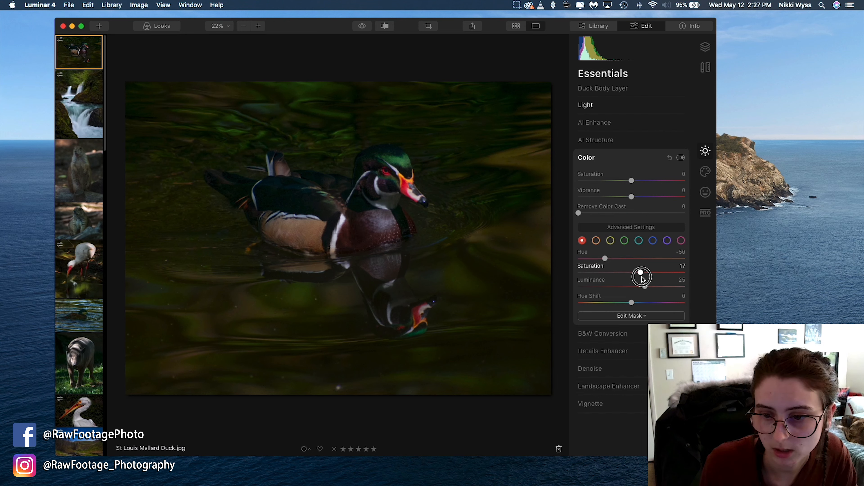
Set the oranges on the Duck Body Layer to Luminance 25, Hue -35 and Saturation about 16
{"action": "left_click", "coordinate": [596, 240]}
{"action": "left_click_drag", "start_coordinate": [632, 287], "coordinate": [652, 295]}
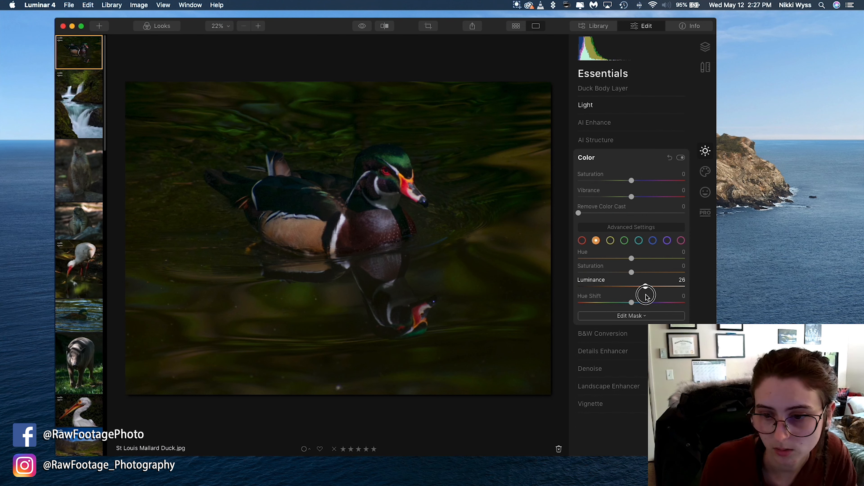
{"action": "left_click_drag", "start_coordinate": [646, 297], "coordinate": [647, 298]}
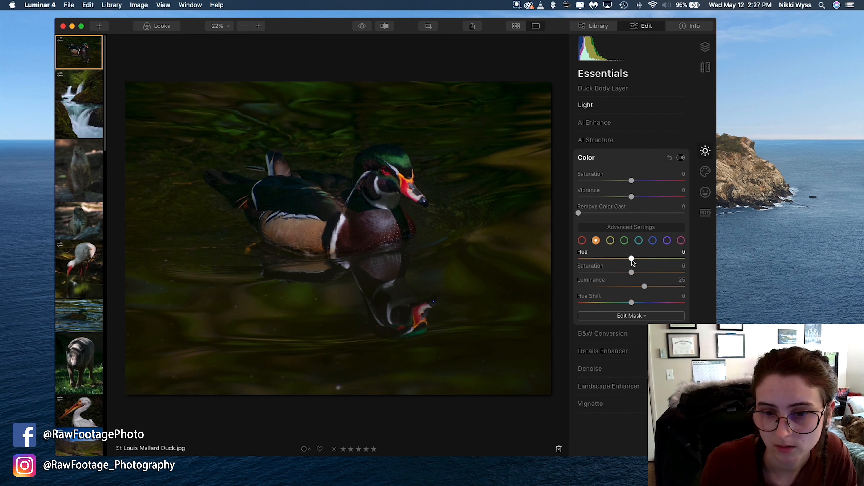
{"action": "left_click_drag", "start_coordinate": [632, 260], "coordinate": [611, 267]}
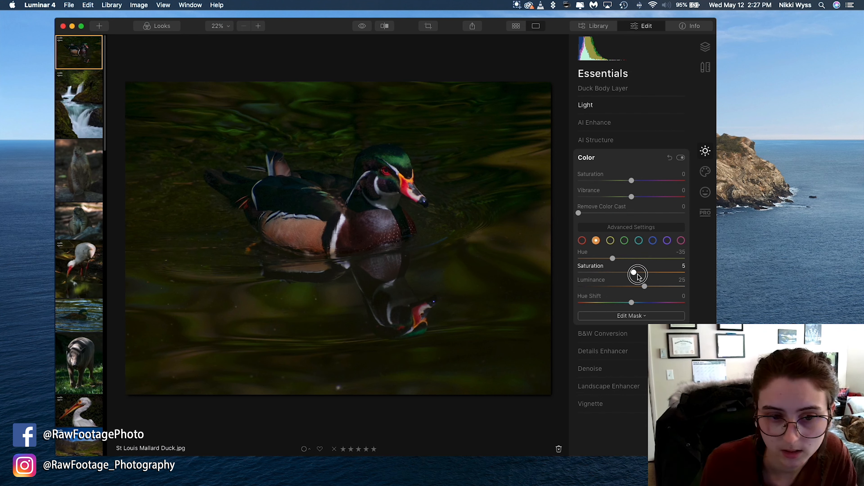
{"action": "left_click_drag", "start_coordinate": [631, 272], "coordinate": [643, 276]}
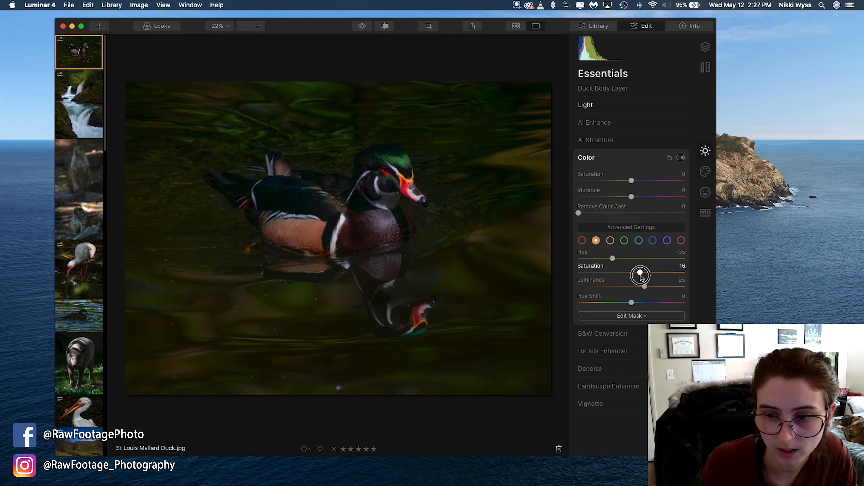
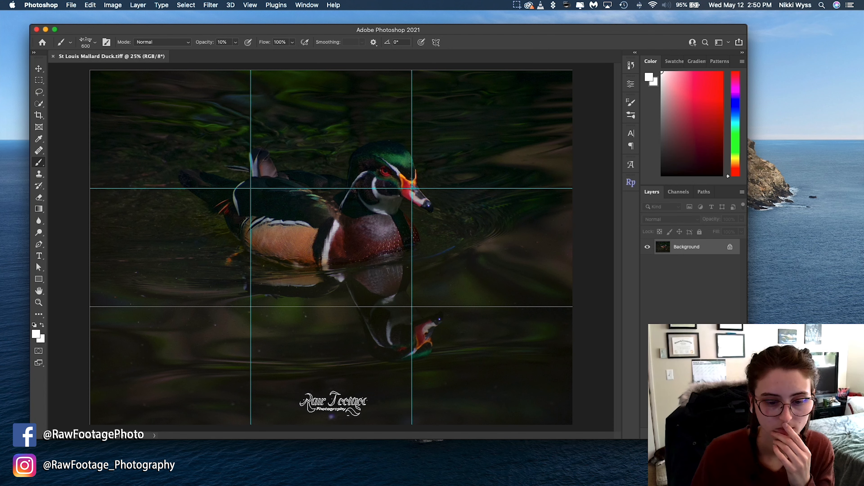
In Photoshop, stamp the Raw Footage Photography watermark brush at 10% opacity below the duck's reflection and hide the guides
{"action": "left_click", "coordinate": [333, 403]}
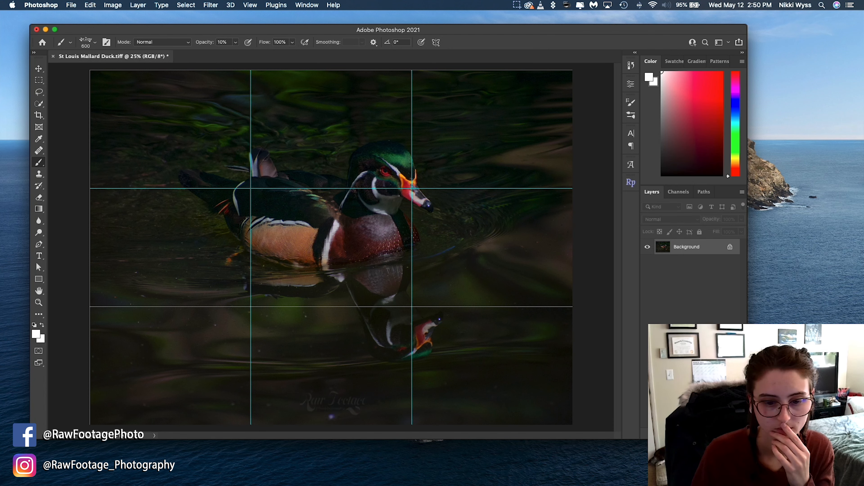
{"action": "key", "text": "super+semicolon"}
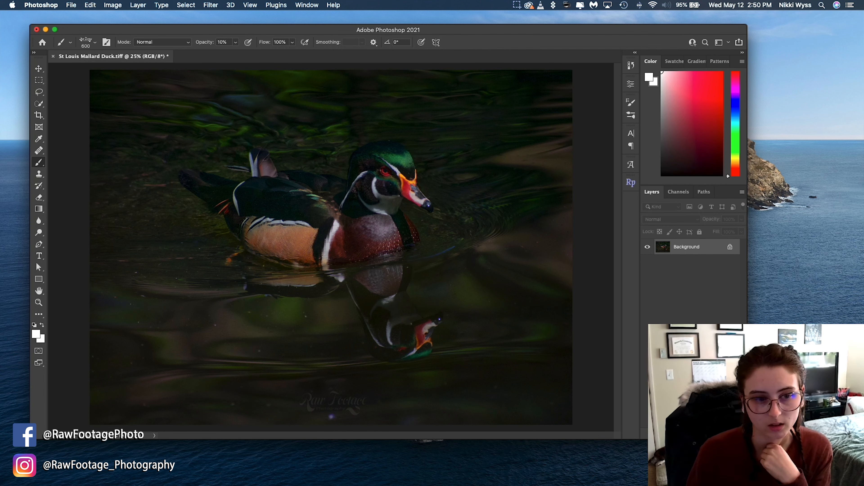
Start an Export As of the watermarked image as a JPG at 100% quality and 4290 x 3155 px
{"action": "left_click", "coordinate": [72, 6]}
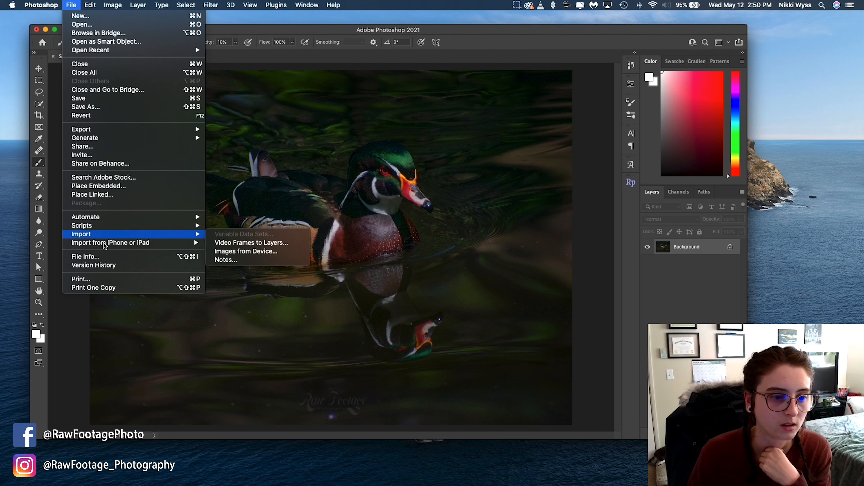
{"action": "mouse_move", "coordinate": [91, 130]}
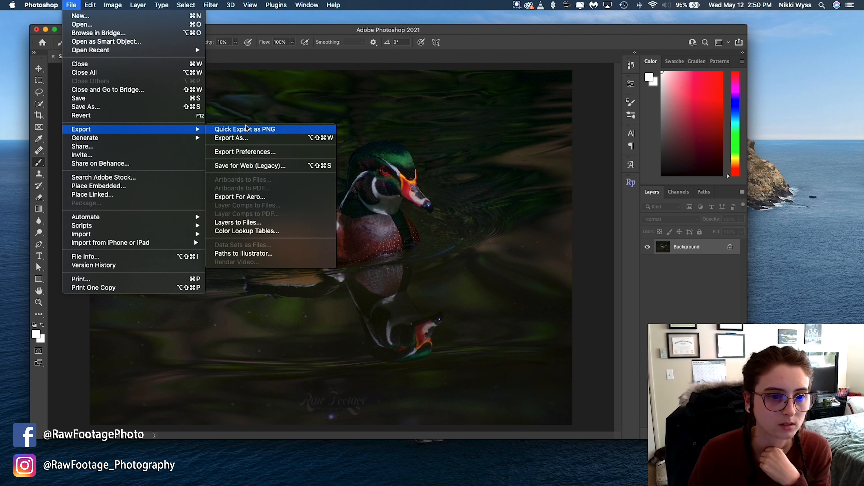
{"action": "left_click", "coordinate": [240, 138]}
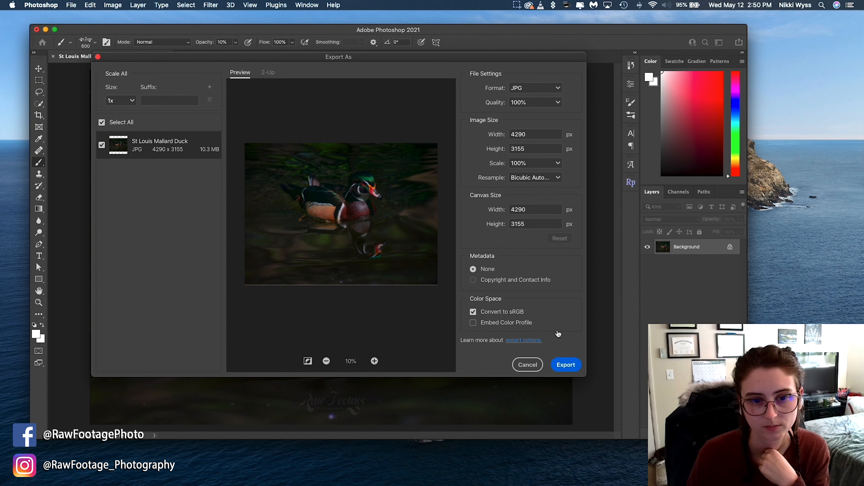
{"action": "left_click", "coordinate": [555, 366]}
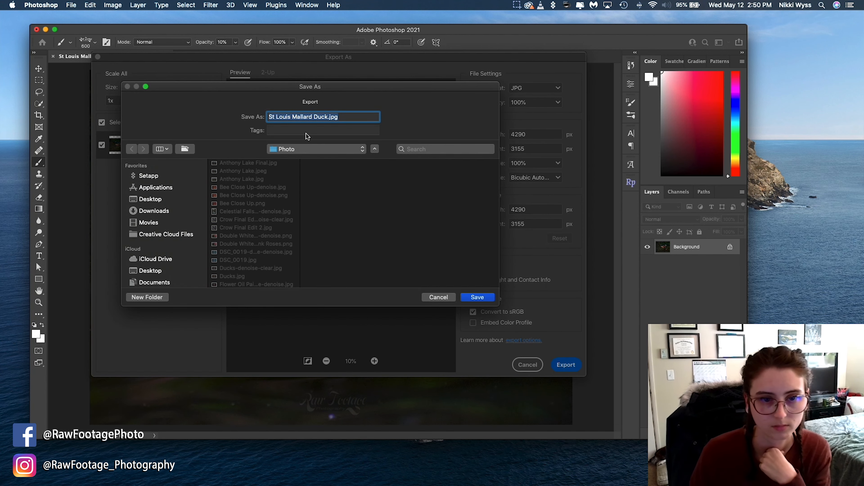
Save the exported image in the Photo folder as St Louis Mallard Duck - Watermarked Luminar Final Edit.jpg
{"action": "left_click", "coordinate": [328, 117]}
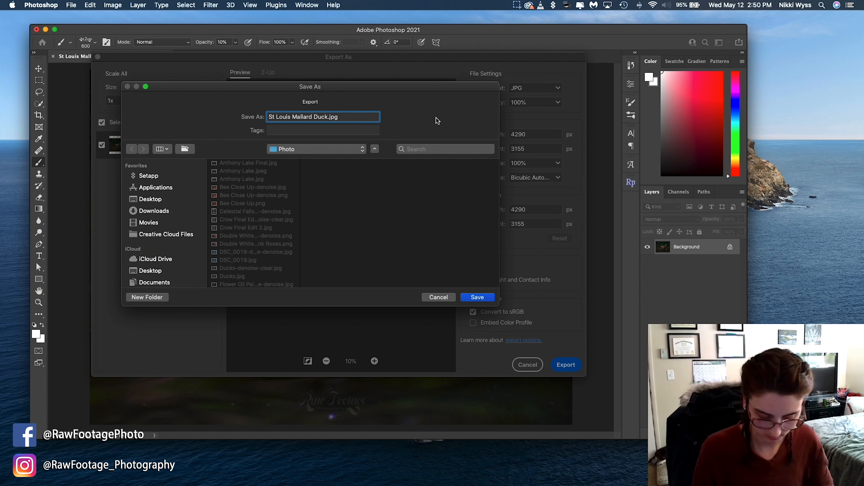
{"action": "type", "text": "- "}
{"action": "type", "text": "Watermarke"}
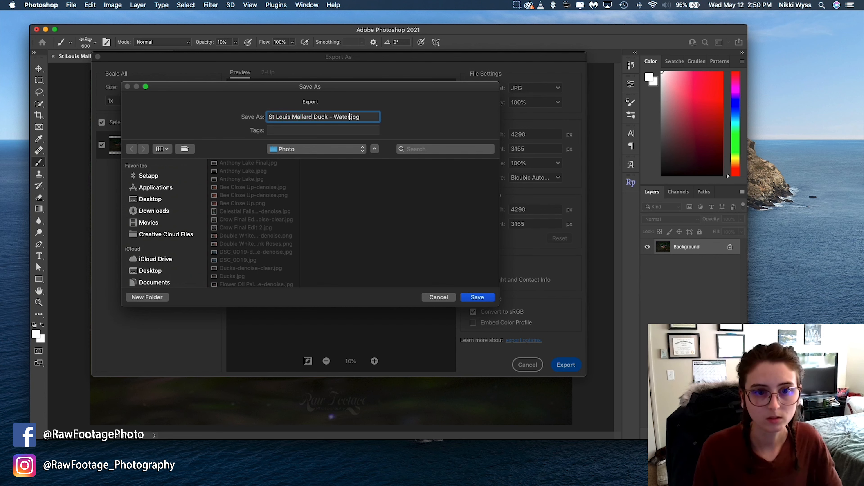
{"action": "type", "text": "d Luma"}
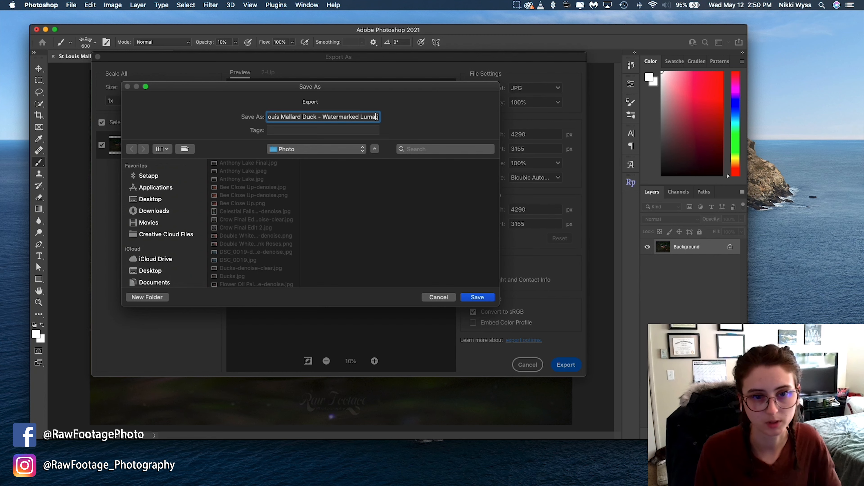
{"action": "type", "text": "r"}
{"action": "key", "text": "BackSpace"}
{"action": "key", "text": "BackSpace"}
{"action": "key", "text": "BackSpace"}
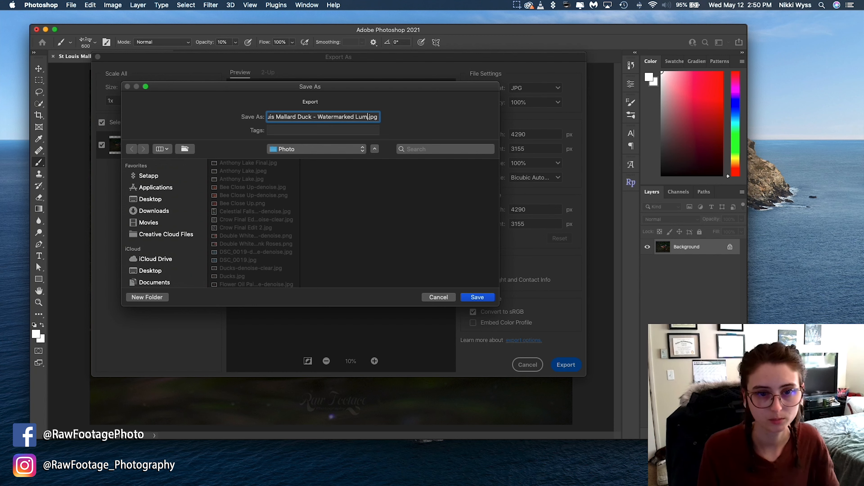
{"action": "type", "text": "inar "}
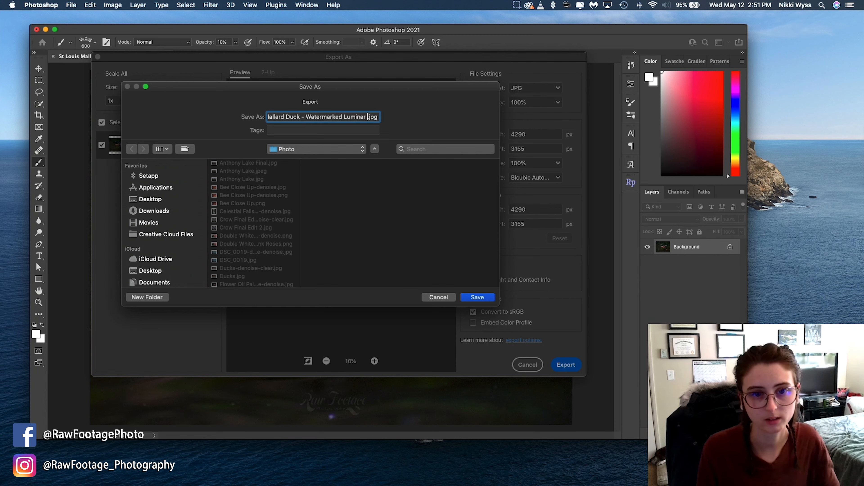
{"action": "type", "text": "Final Edit"}
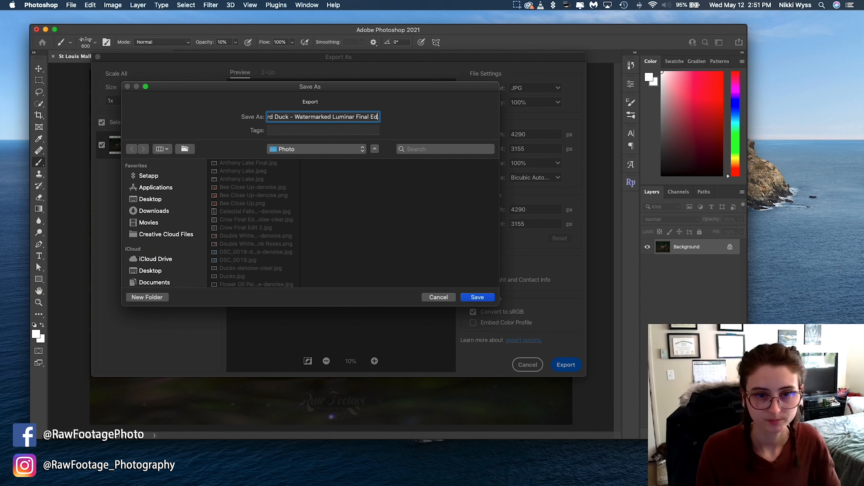
{"action": "left_click", "coordinate": [478, 298]}
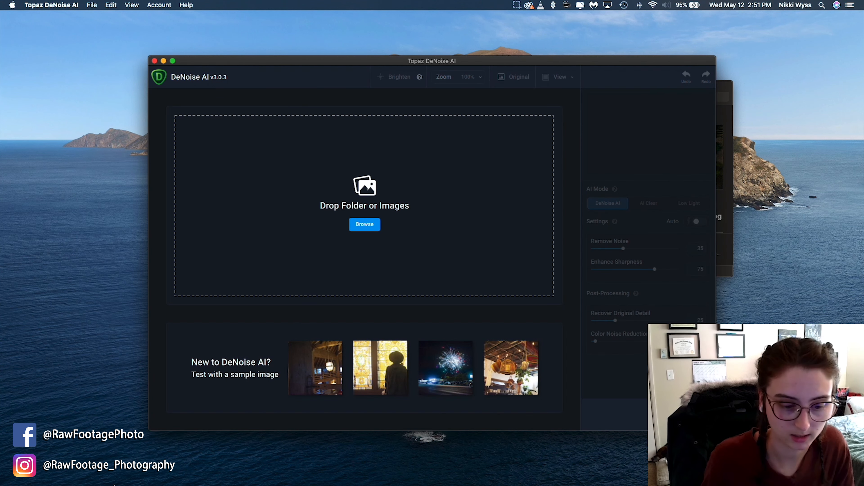
Load St Louis Mallard Duck - Watermarked Luminar Final Edit.jpg from the Finder Photo folder into Topaz DeNoise AI and minimize the Finder window
{"action": "left_click", "coordinate": [208, 471]}
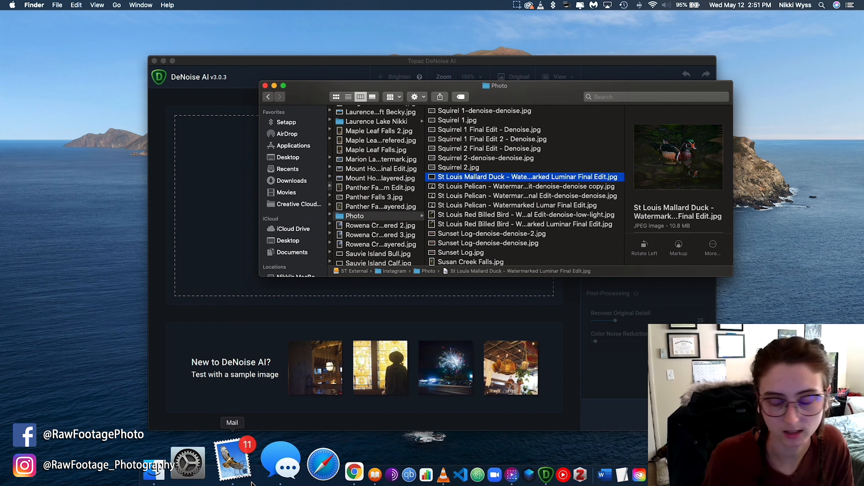
{"action": "left_click_drag", "start_coordinate": [507, 100], "coordinate": [410, 309]}
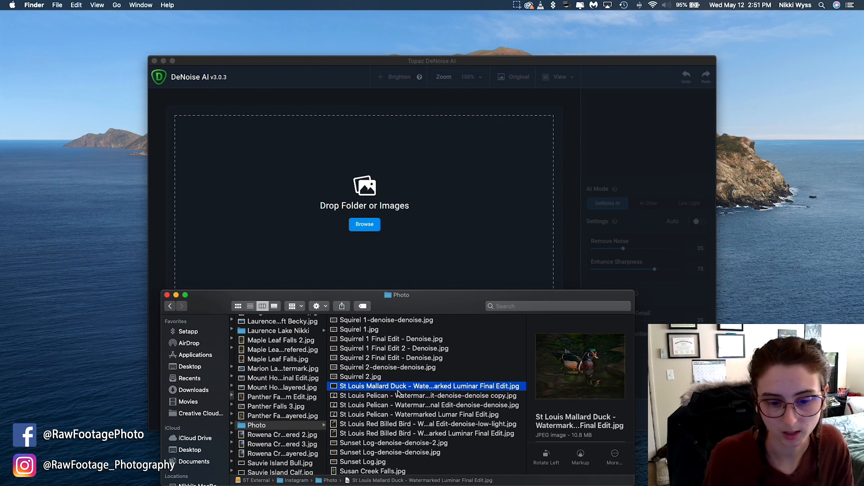
{"action": "left_click_drag", "start_coordinate": [392, 388], "coordinate": [364, 203]}
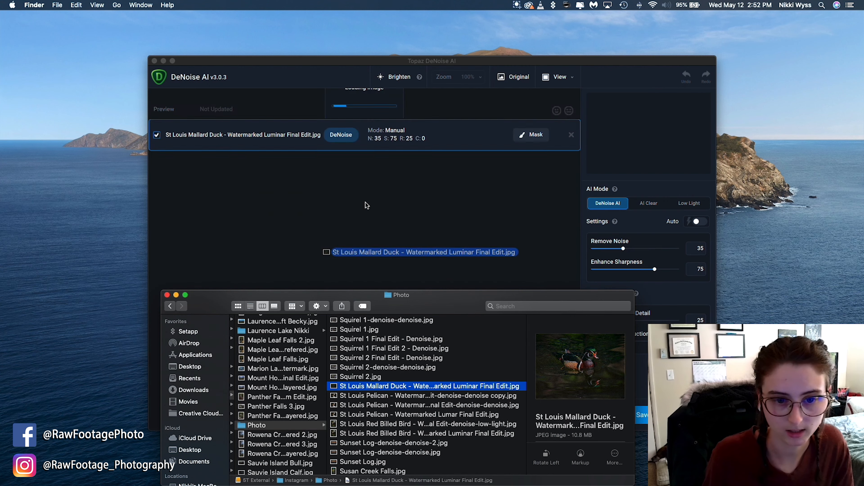
{"action": "left_click", "coordinate": [176, 295]}
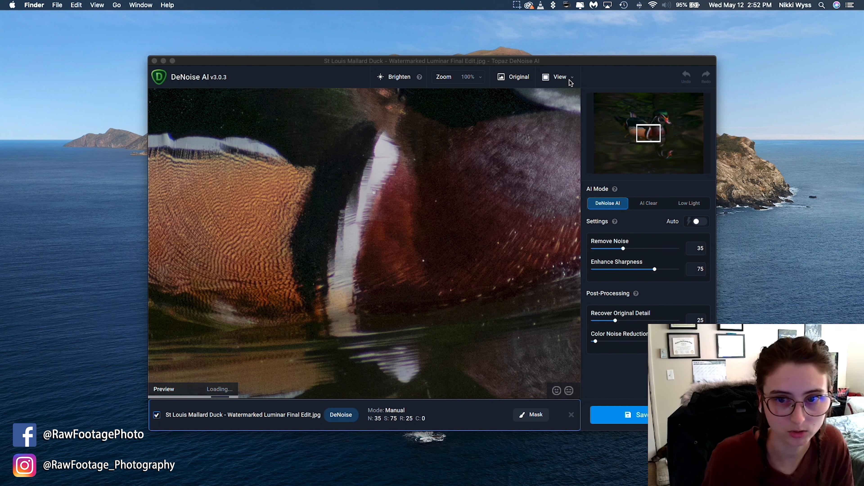
Switch the duck image to the AI Clear mode with Remove Noise and Enhance Sharpness both set to High
{"action": "left_click", "coordinate": [454, 82]}
{"action": "left_click", "coordinate": [478, 79]}
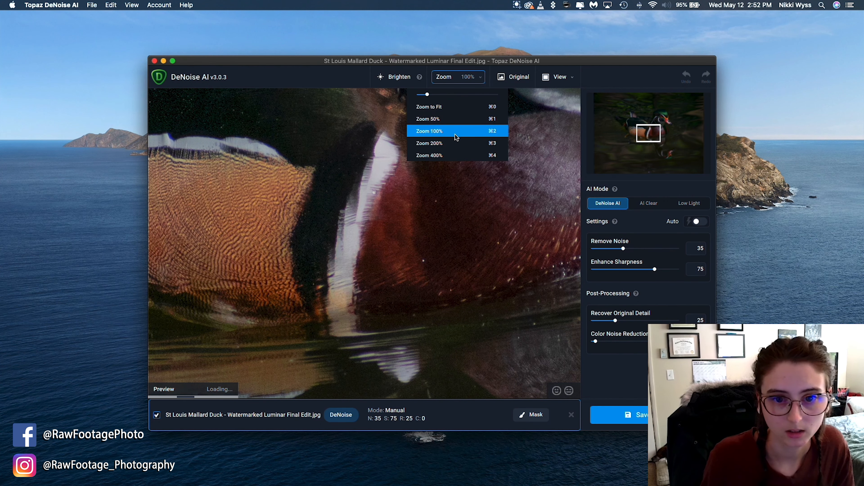
{"action": "left_click", "coordinate": [451, 119]}
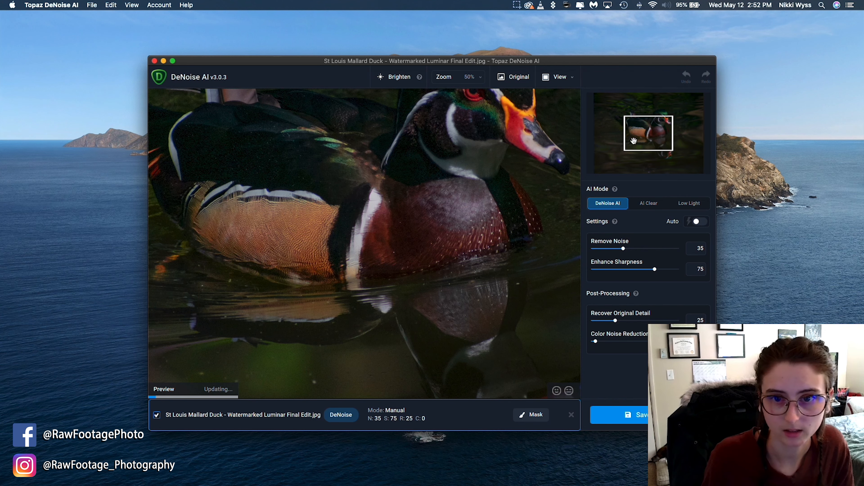
{"action": "left_click", "coordinate": [481, 80]}
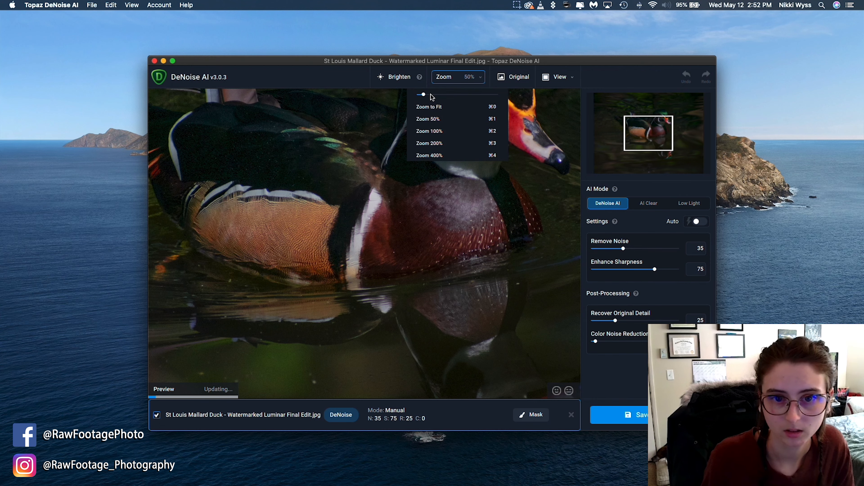
{"action": "left_click", "coordinate": [424, 96]}
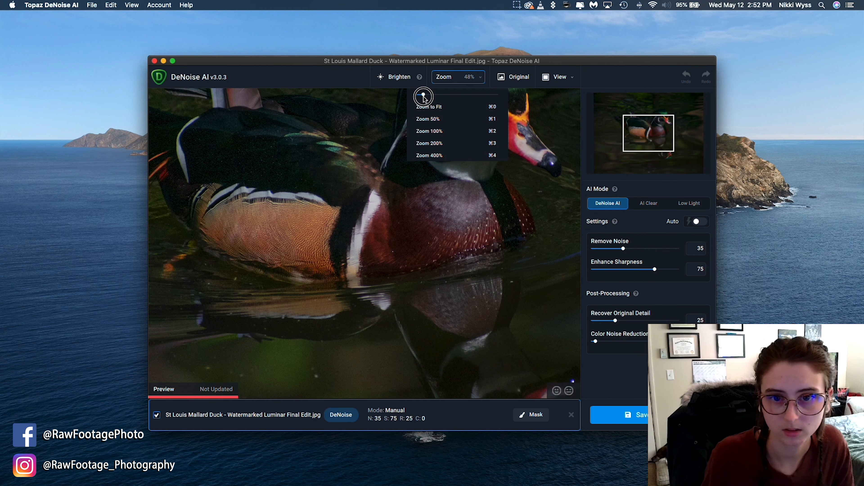
{"action": "left_click_drag", "start_coordinate": [423, 96], "coordinate": [423, 98]}
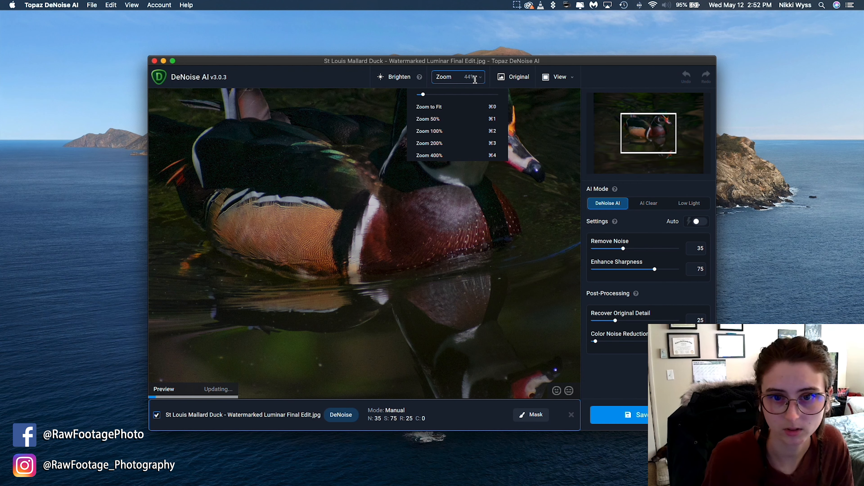
{"action": "left_click", "coordinate": [553, 197]}
{"action": "mouse_move", "coordinate": [651, 141]}
{"action": "left_mouse_down"}
{"action": "mouse_move", "coordinate": [651, 129]}
{"action": "mouse_move", "coordinate": [660, 133]}
{"action": "left_mouse_up"}
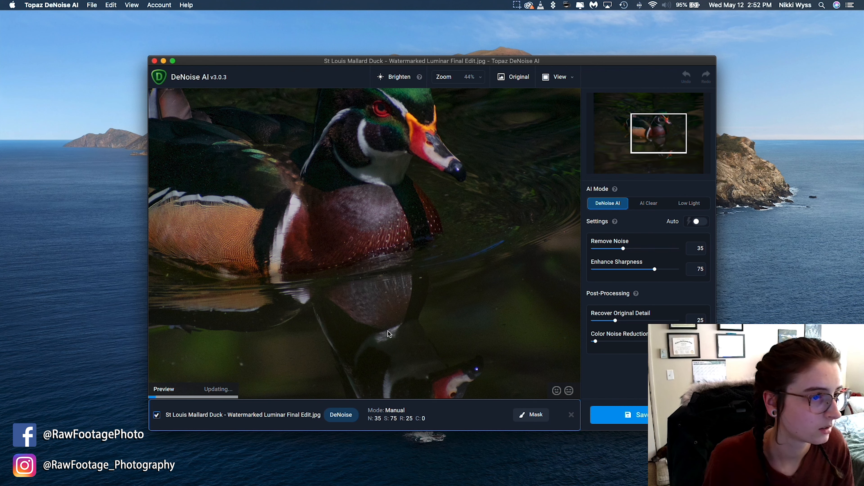
{"action": "left_click", "coordinate": [652, 204]}
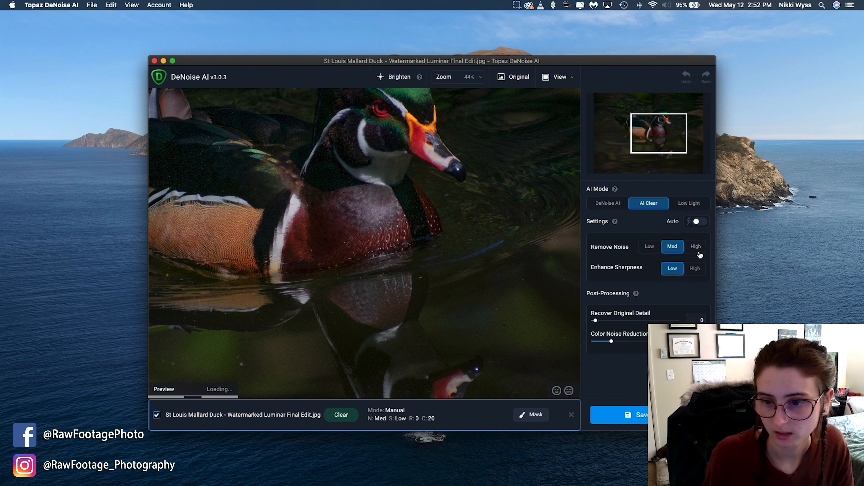
{"action": "left_click", "coordinate": [698, 251]}
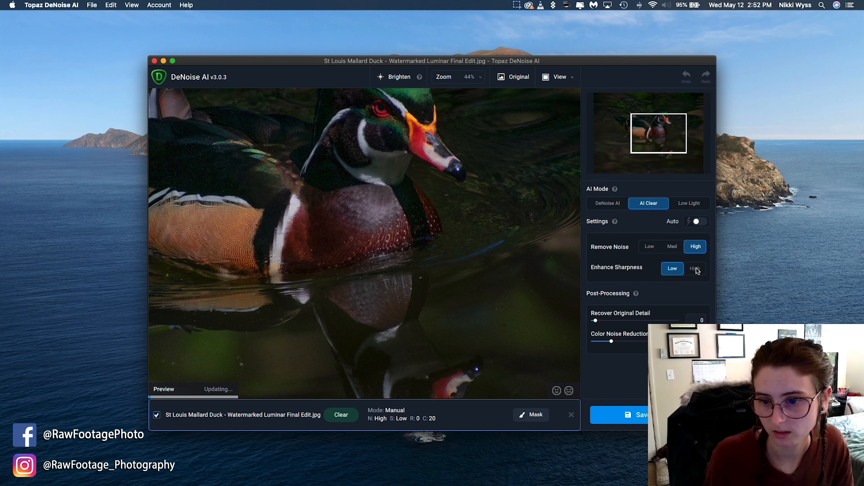
{"action": "left_click", "coordinate": [695, 269]}
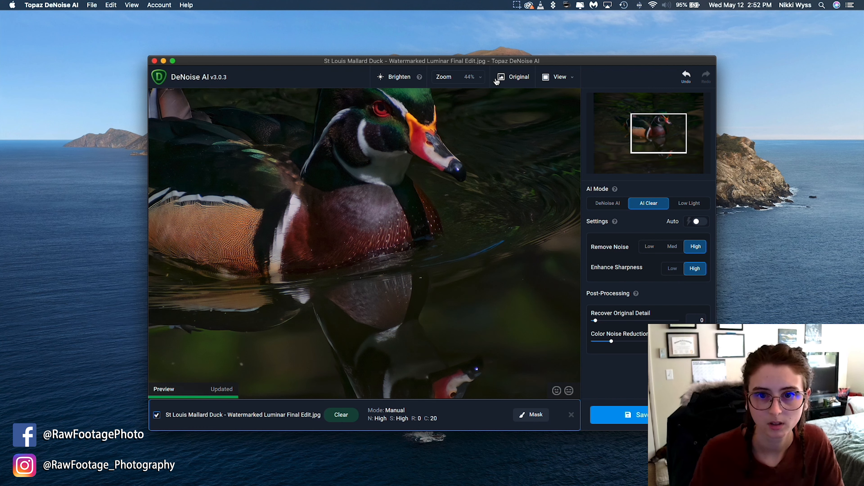
Compare the original and denoised versions around the duck's head and breast
{"action": "left_click", "coordinate": [512, 77]}
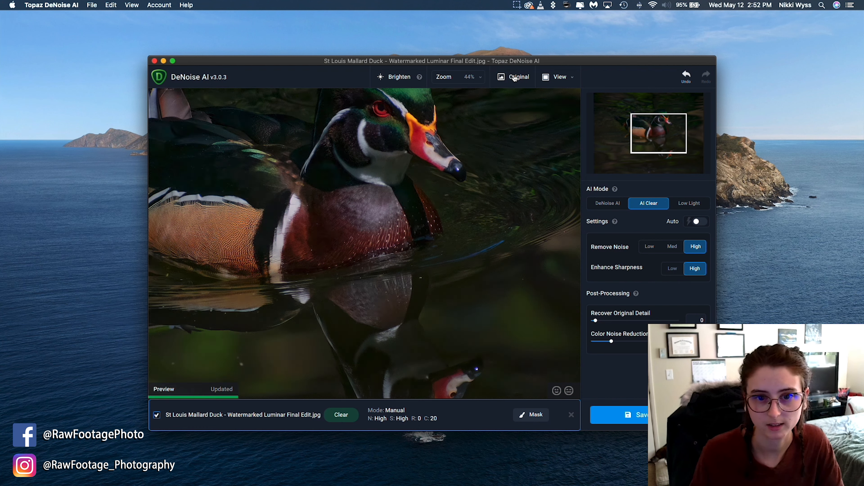
{"action": "left_click", "coordinate": [515, 78]}
{"action": "left_click", "coordinate": [514, 78]}
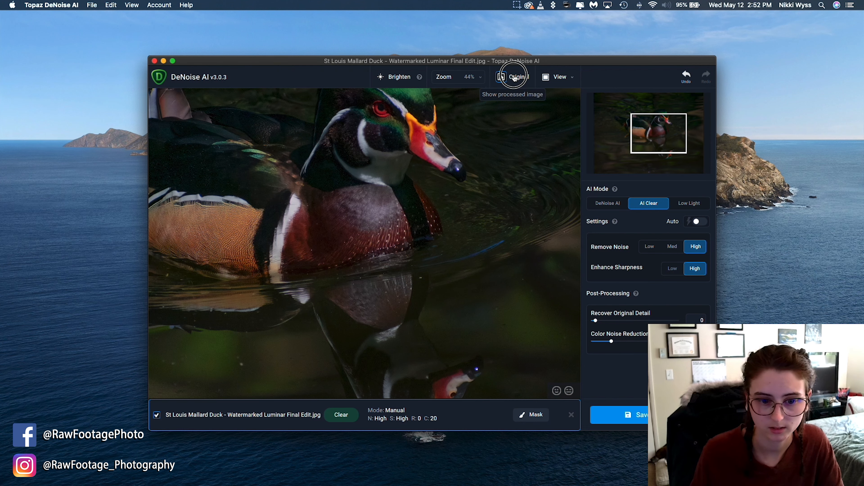
{"action": "left_click", "coordinate": [515, 78]}
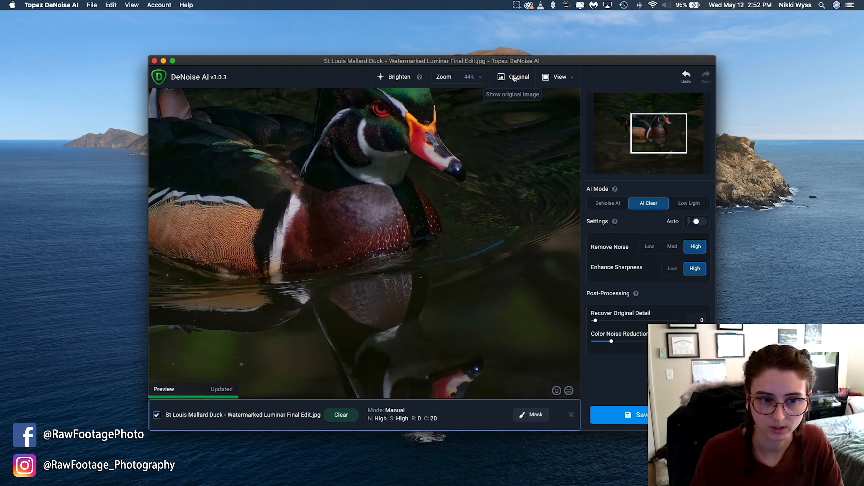
{"action": "left_click", "coordinate": [514, 78]}
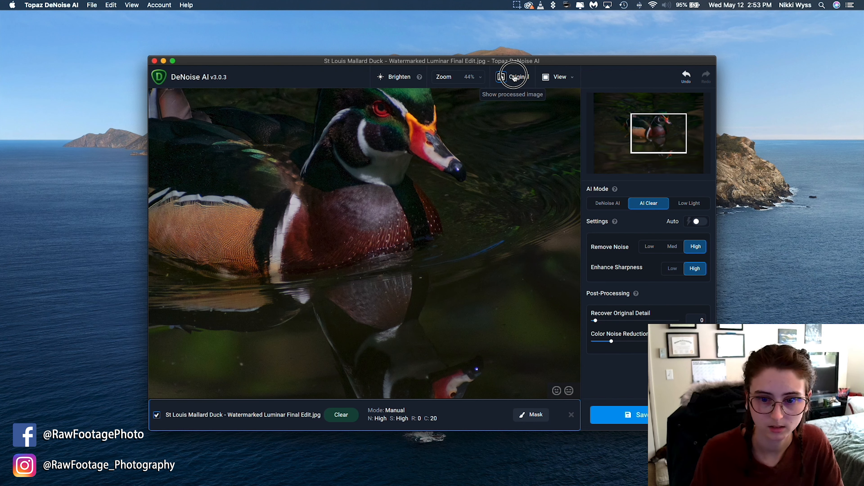
{"action": "left_click", "coordinate": [515, 78]}
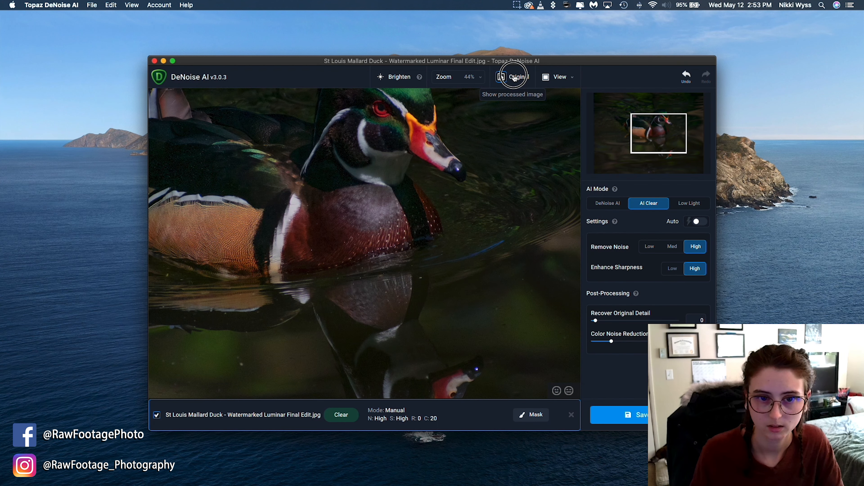
{"action": "left_click", "coordinate": [514, 78]}
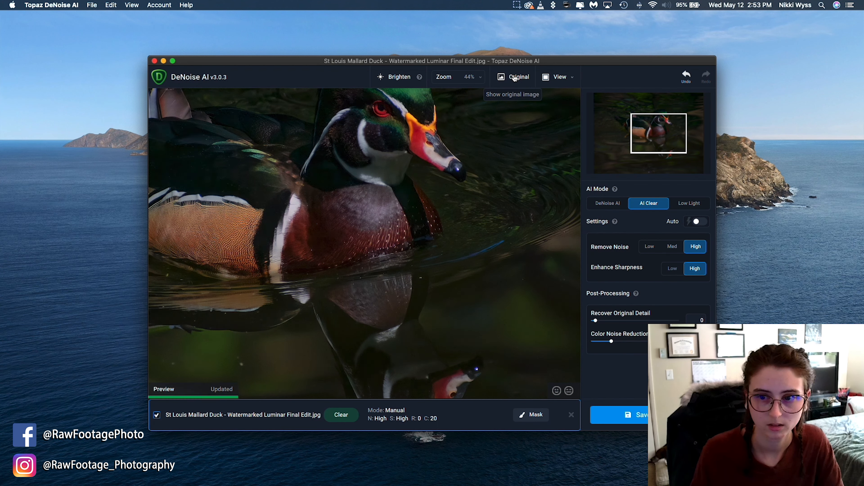
Compare the original and denoised versions around the duck's back and tail and around its reflection in the water
{"action": "left_click_drag", "start_coordinate": [667, 139], "coordinate": [634, 124]}
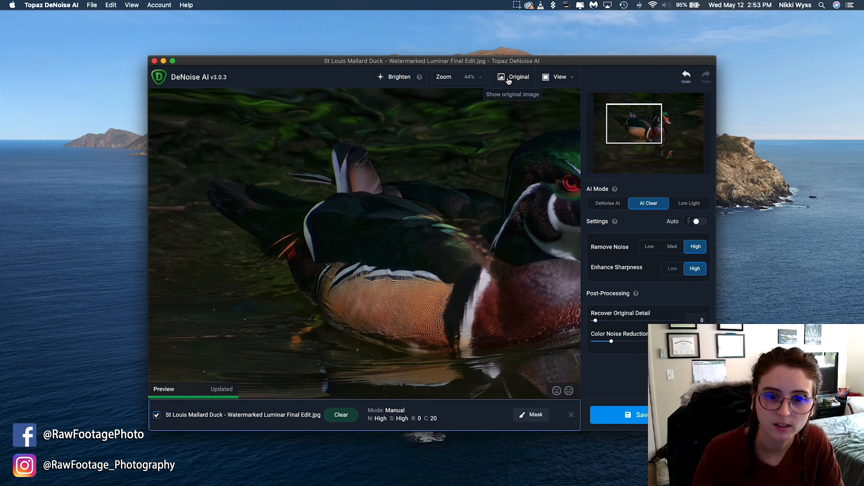
{"action": "left_click", "coordinate": [508, 80]}
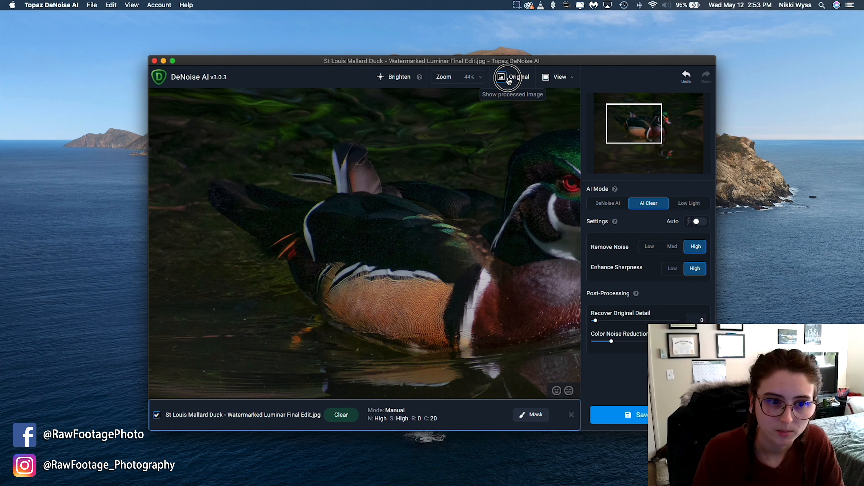
{"action": "left_click", "coordinate": [508, 80]}
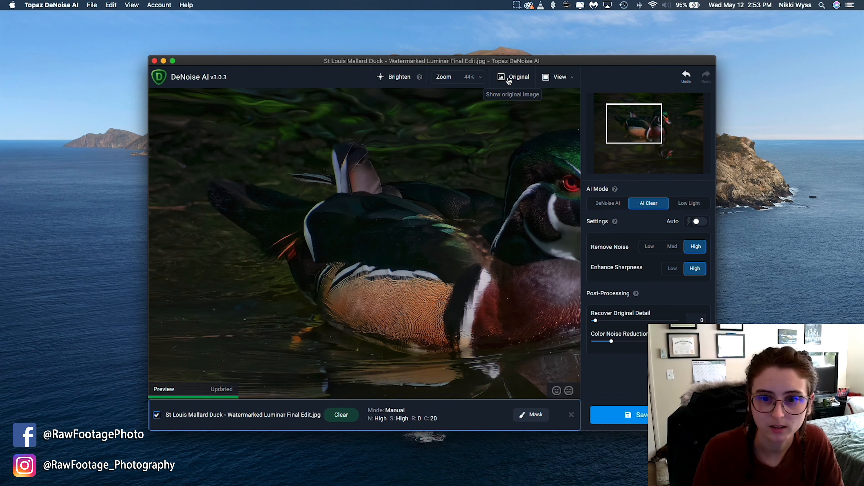
{"action": "left_click", "coordinate": [509, 80]}
{"action": "left_click", "coordinate": [509, 81]}
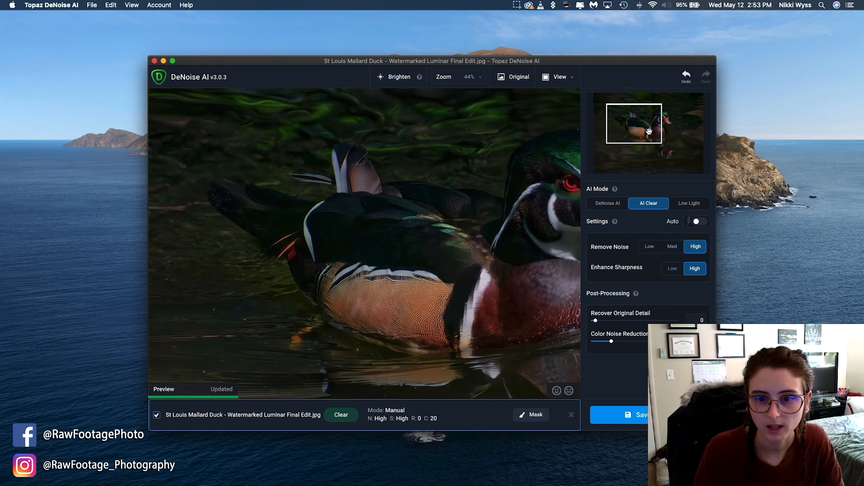
{"action": "left_click_drag", "start_coordinate": [650, 131], "coordinate": [650, 145]}
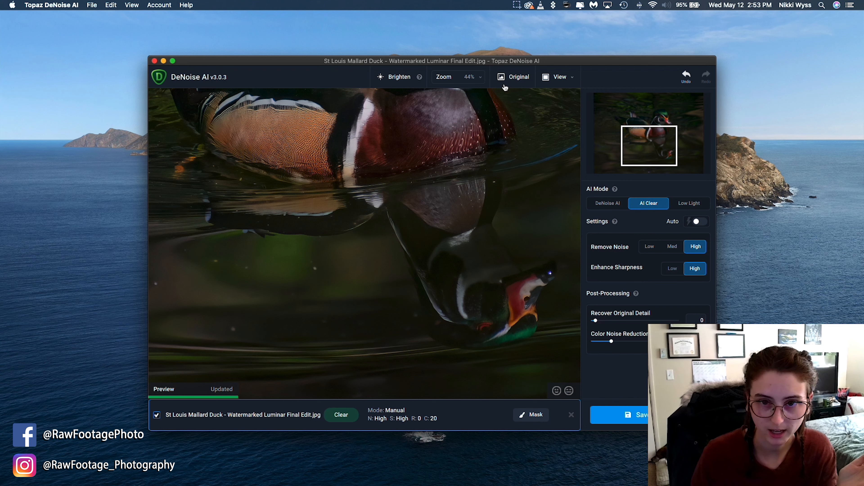
{"action": "left_click", "coordinate": [518, 78]}
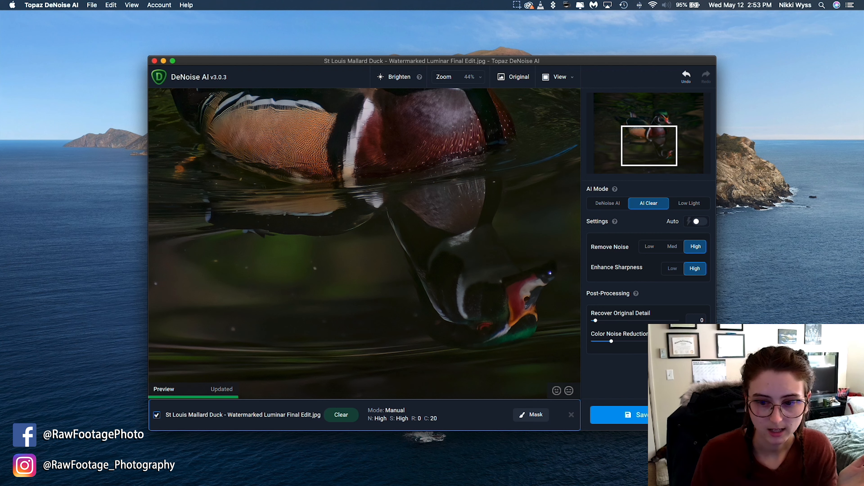
Save the denoised image as a quality 10 ProPhoto RGB JPG with the -denoise filename suffix in Instagram/Photo, and close the completed processing view
{"action": "left_click", "coordinate": [627, 414]}
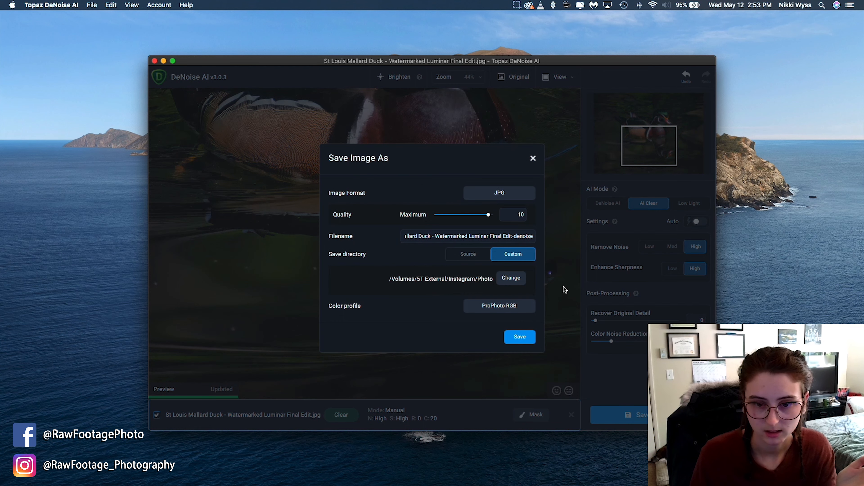
{"action": "left_click", "coordinate": [520, 337]}
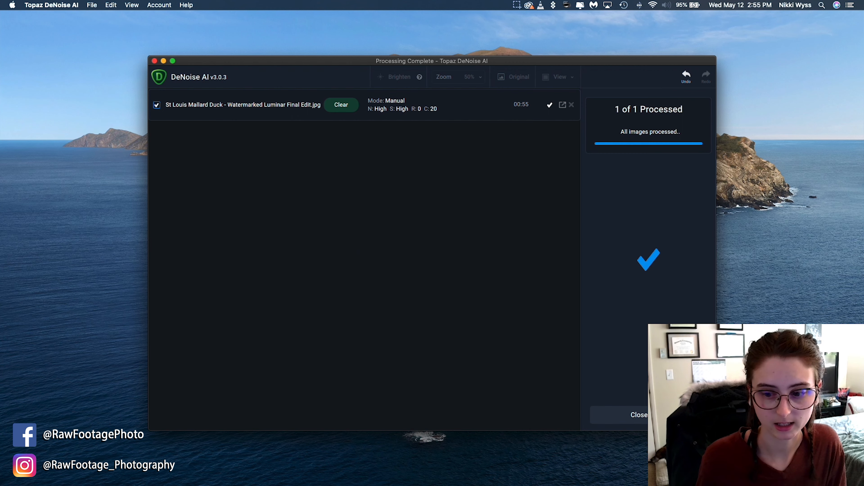
{"action": "left_click", "coordinate": [639, 415]}
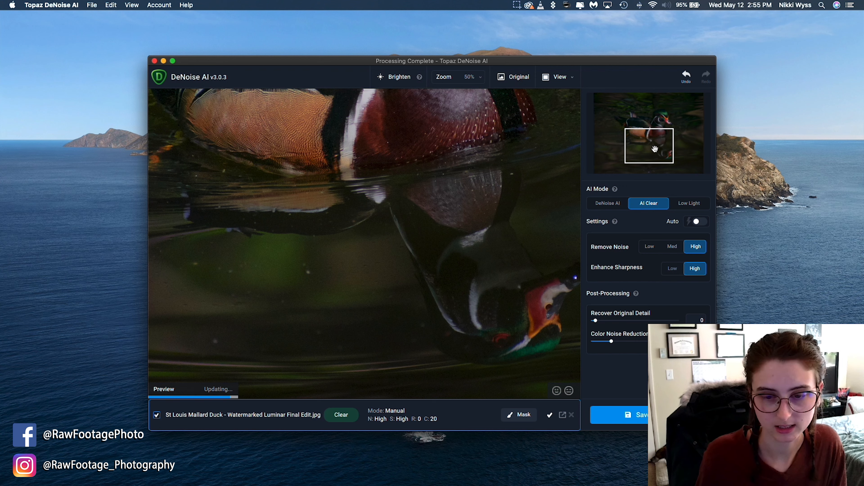
Examine the duck's head and the surrounding water, switching repeatedly between the original and denoised versions
{"action": "left_click_drag", "start_coordinate": [655, 150], "coordinate": [668, 121]}
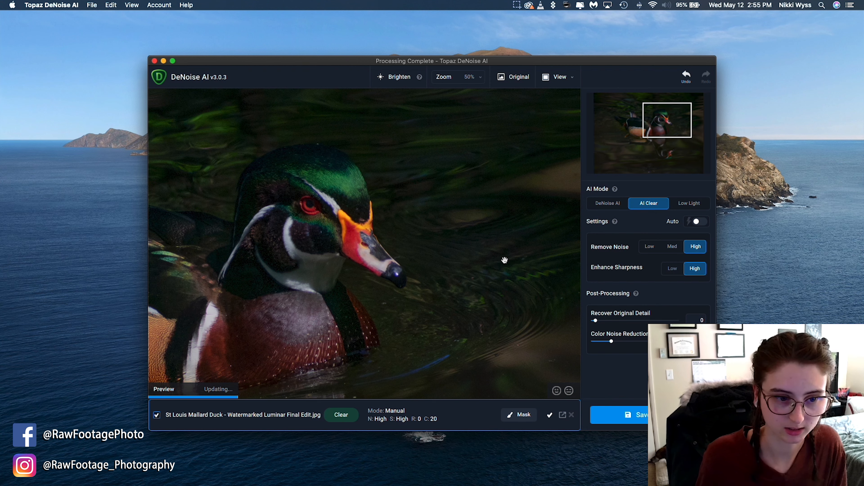
{"action": "left_click", "coordinate": [516, 79]}
{"action": "left_click", "coordinate": [516, 80]}
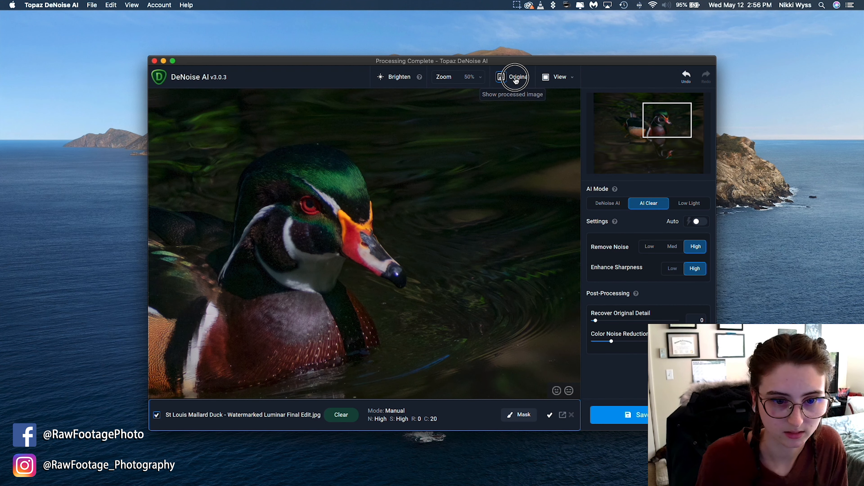
{"action": "left_click", "coordinate": [516, 80]}
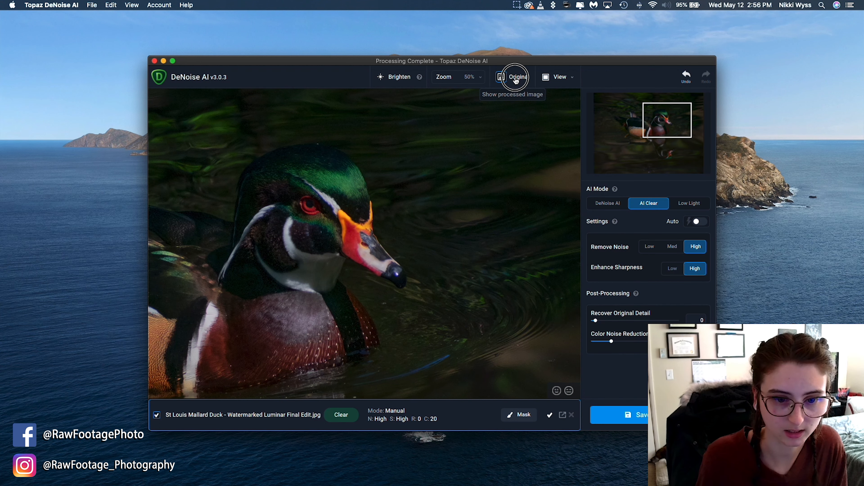
{"action": "left_click", "coordinate": [516, 80]}
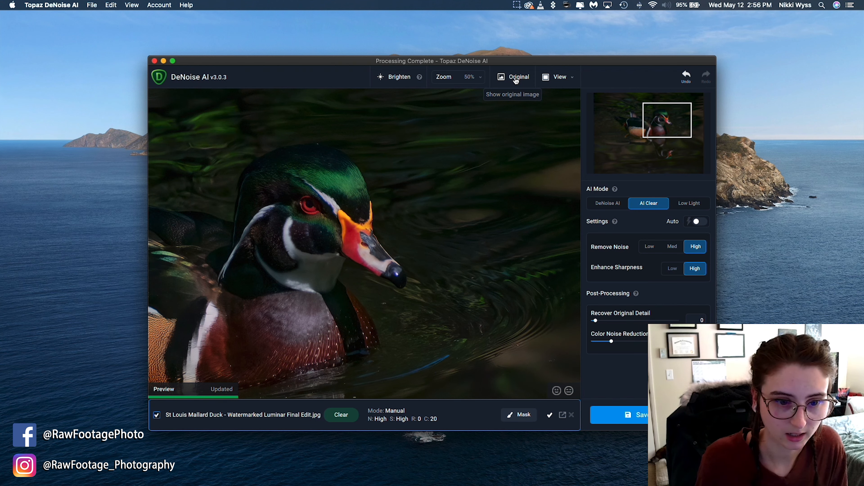
{"action": "left_click", "coordinate": [516, 80]}
{"action": "left_click", "coordinate": [516, 80]}
{"action": "left_click", "coordinate": [517, 80]}
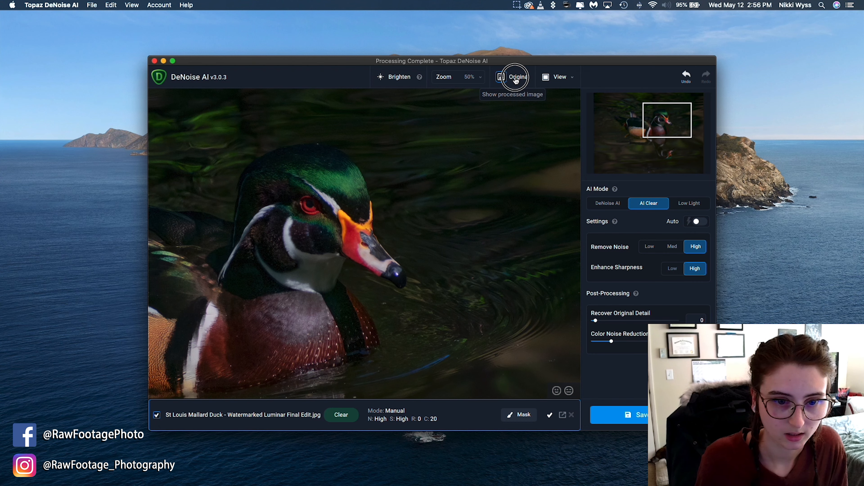
{"action": "left_click", "coordinate": [516, 80]}
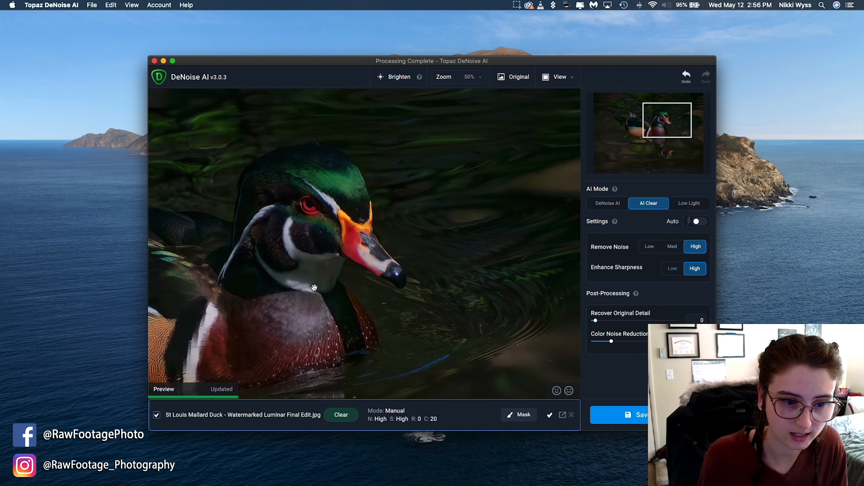
{"action": "left_click", "coordinate": [515, 77]}
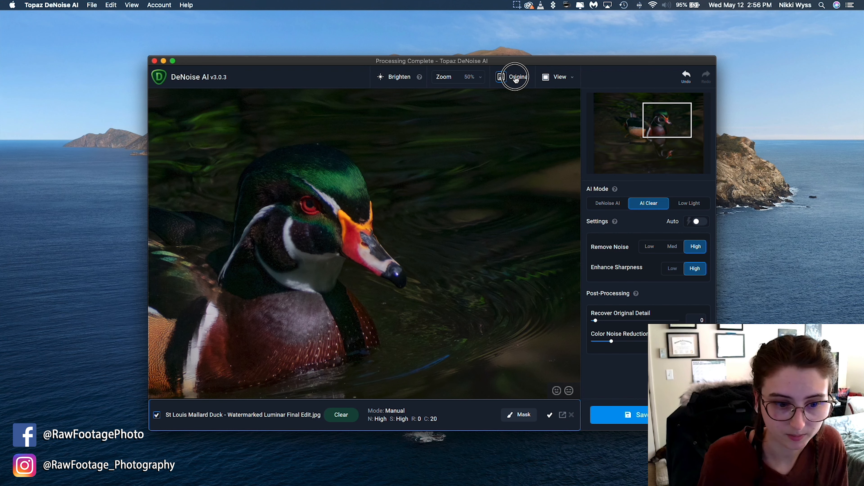
Compare the original and denoised versions around the reflection of the duck's head in the water
{"action": "left_click_drag", "start_coordinate": [679, 120], "coordinate": [662, 139]}
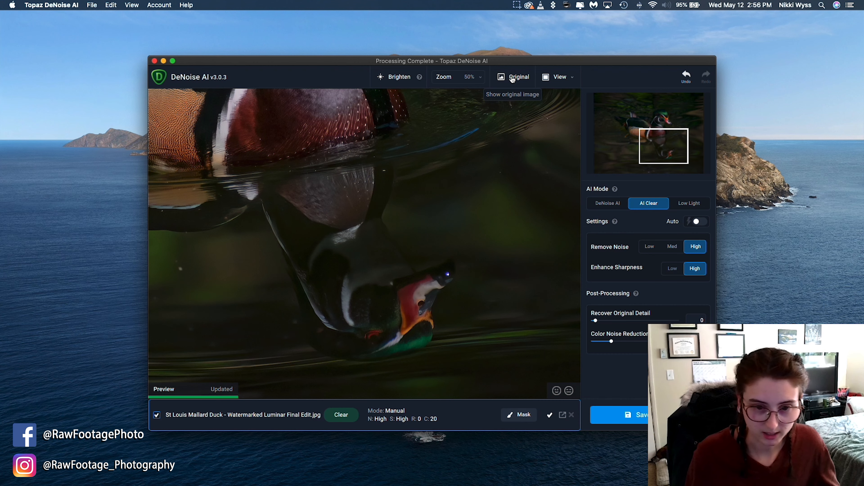
{"action": "left_click", "coordinate": [513, 79]}
{"action": "left_click", "coordinate": [513, 80]}
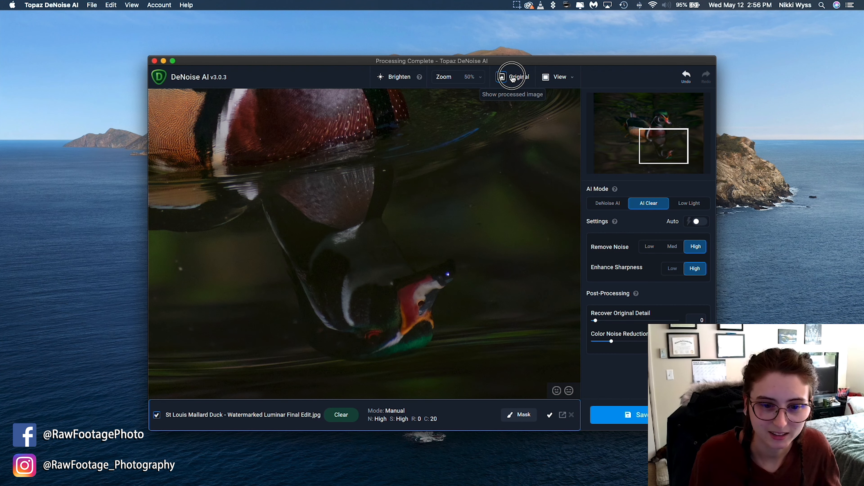
{"action": "left_click", "coordinate": [513, 79]}
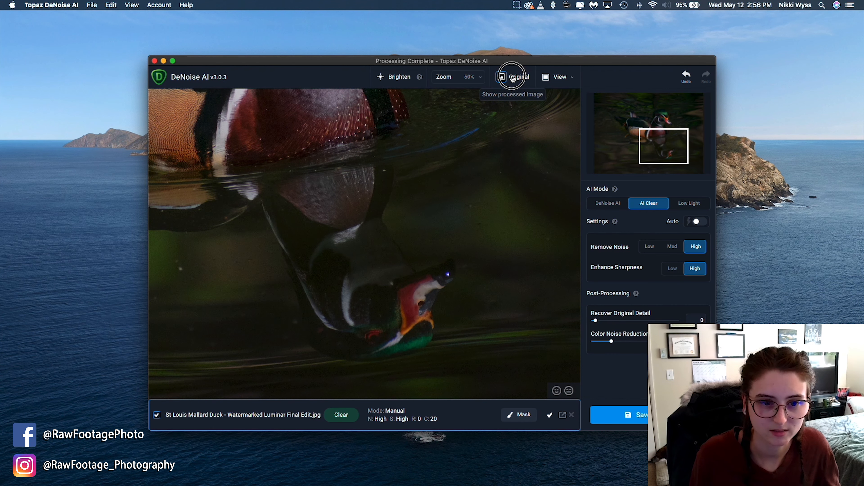
{"action": "left_click", "coordinate": [513, 79]}
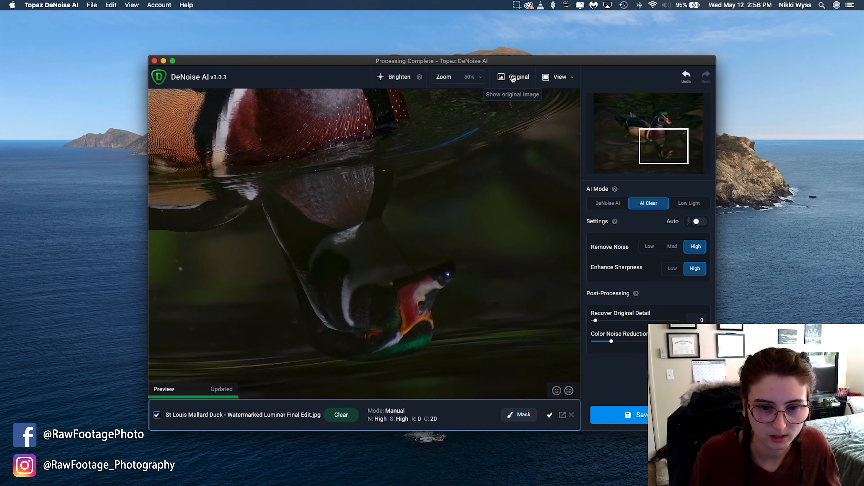
{"action": "left_click", "coordinate": [513, 79]}
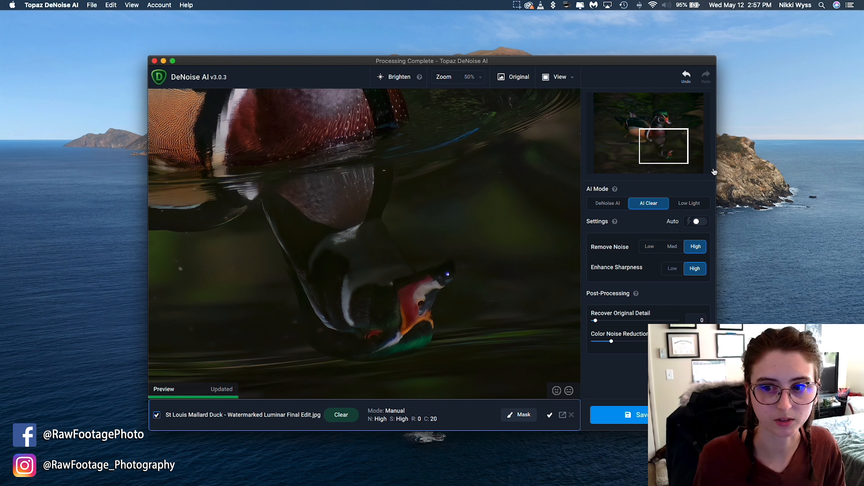
Compare the original and denoised versions with the duck's head, breast and wing feathers in view
{"action": "left_click", "coordinate": [658, 145]}
{"action": "left_click_drag", "start_coordinate": [658, 145], "coordinate": [657, 127]}
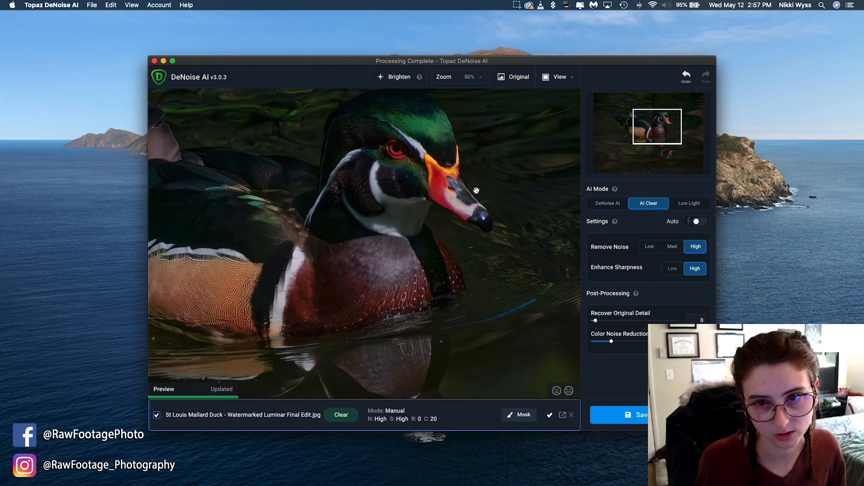
{"action": "left_click", "coordinate": [520, 81]}
{"action": "left_click", "coordinate": [520, 81]}
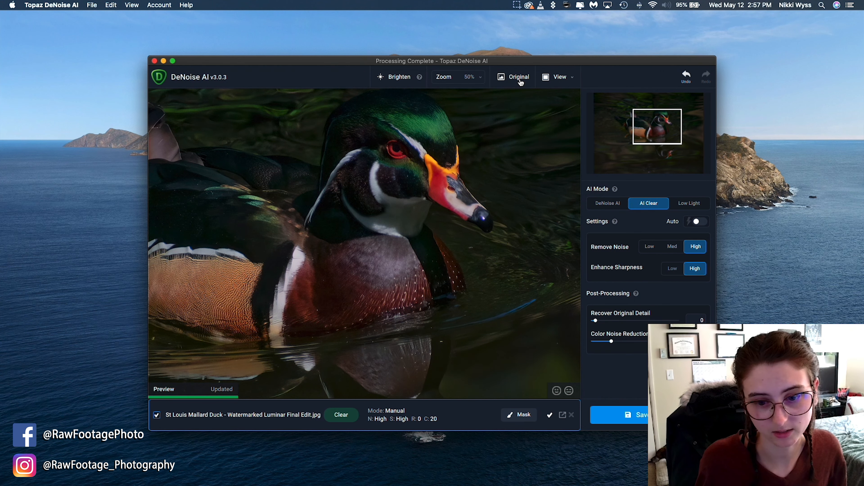